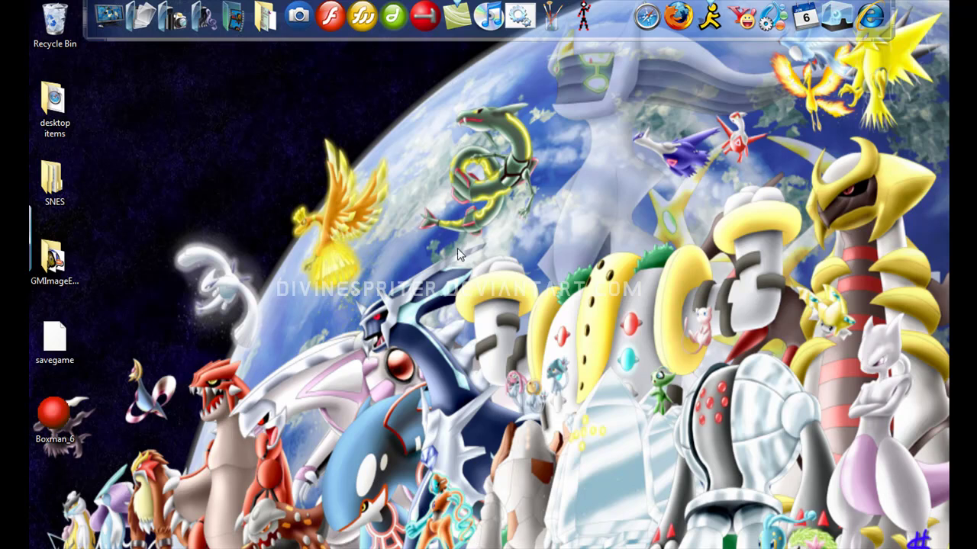
# Launch Microsoft Paint with a new blank picture
pyautogui.moveTo(216, 125); pyautogui.dragTo(949, 2)
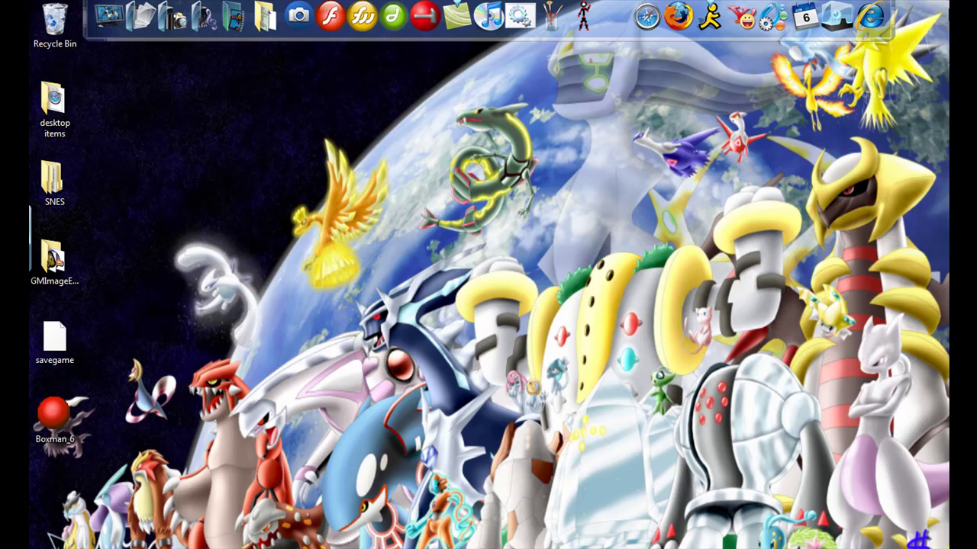
pyautogui.moveTo(948, 2); pyautogui.dragTo(386, 133)
pyautogui.moveTo(257, 118); pyautogui.dragTo(148, 196)
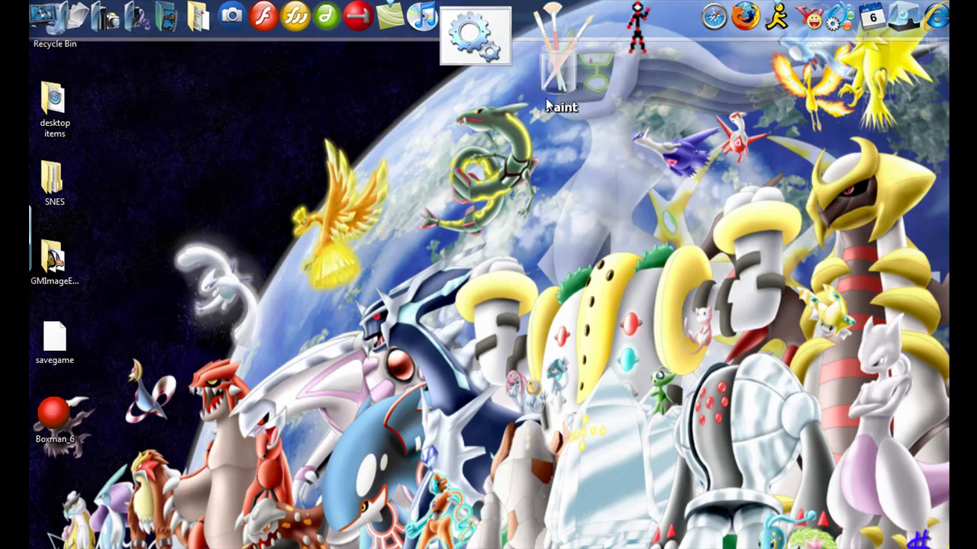
pyautogui.click(567, 58)
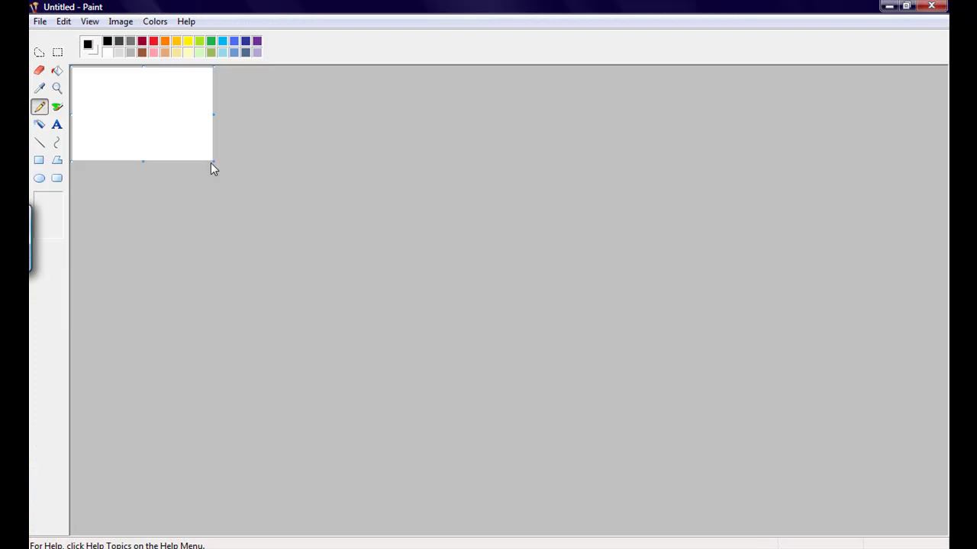
# Resize the picture to 80 by 80 pixels via Image > Attributes
pyautogui.click(121, 22)
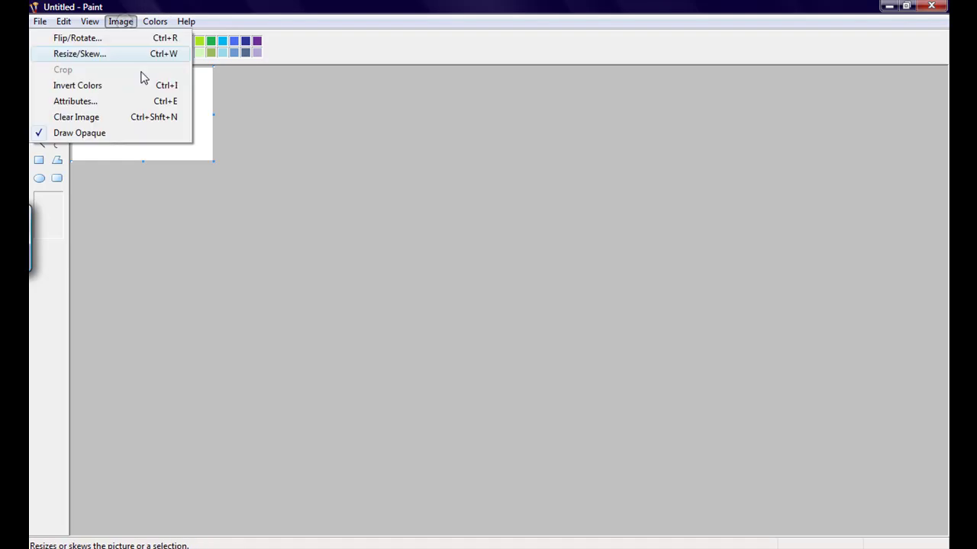
pyautogui.click(122, 103)
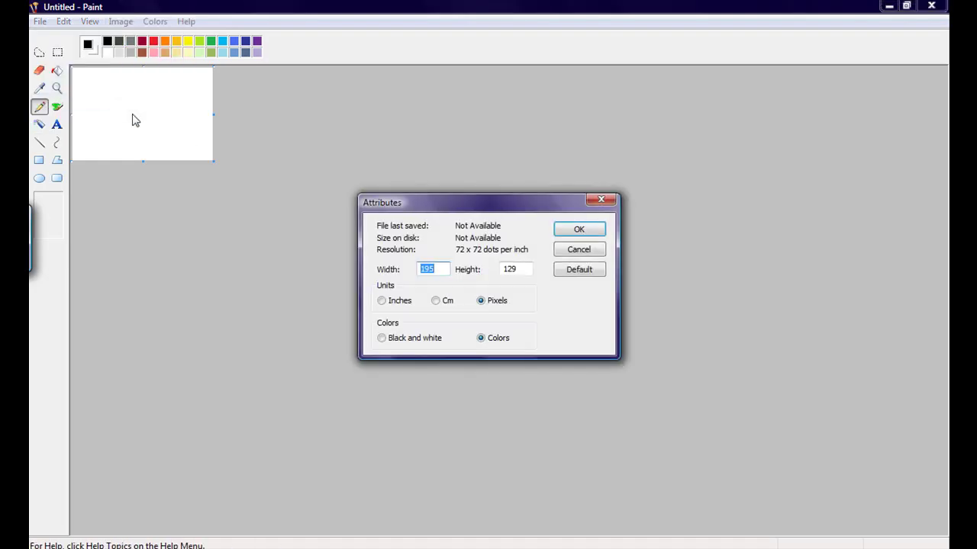
pyautogui.write('80')
pyautogui.press('Tab')
pyautogui.press('Return')
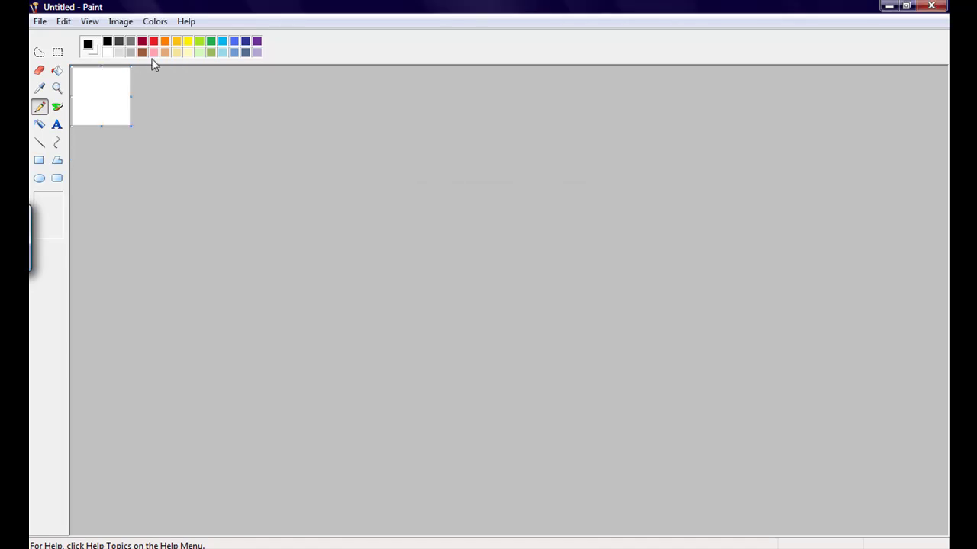
# Zoom well in on the small canvas and select the Pencil
pyautogui.click(57, 90)
pyautogui.click(112, 112)
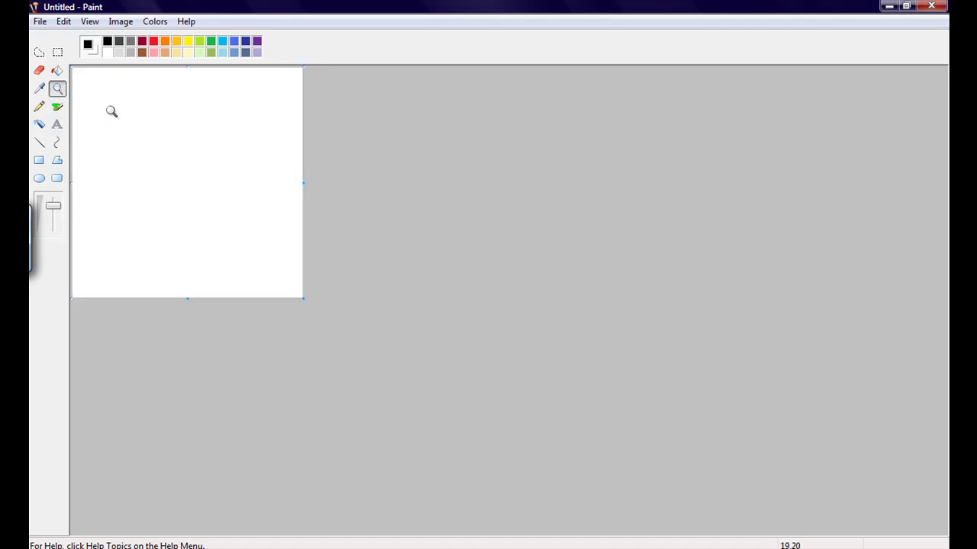
pyautogui.click(117, 115)
pyautogui.click(39, 107)
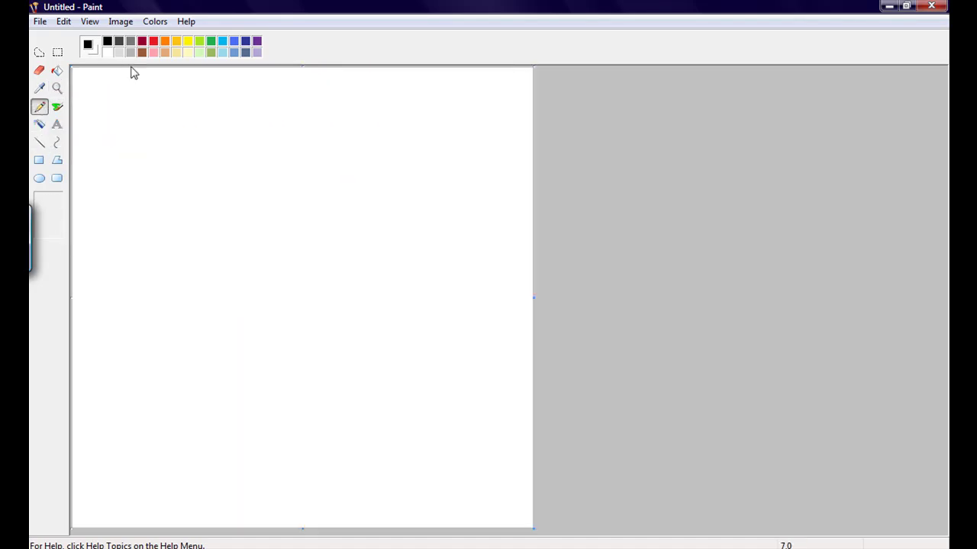
# In yellow-green, sketch the bat's eared head and both wing outlines
pyautogui.click(200, 46)
pyautogui.moveTo(261, 216)
pyautogui.mouseDown()
pyautogui.moveTo(259, 172)
pyautogui.moveTo(288, 201)
pyautogui.moveTo(324, 196)
pyautogui.moveTo(355, 165)
pyautogui.moveTo(365, 281)
pyautogui.moveTo(325, 337)
pyautogui.moveTo(284, 346)
pyautogui.moveTo(257, 330)
pyautogui.moveTo(272, 188)
pyautogui.mouseUp()
pyautogui.moveTo(373, 217)
pyautogui.mouseDown()
pyautogui.moveTo(422, 152)
pyautogui.moveTo(470, 112)
pyautogui.moveTo(504, 145)
pyautogui.moveTo(491, 236)
pyautogui.moveTo(446, 312)
pyautogui.moveTo(380, 368)
pyautogui.moveTo(423, 245)
pyautogui.moveTo(369, 277)
pyautogui.mouseUp()
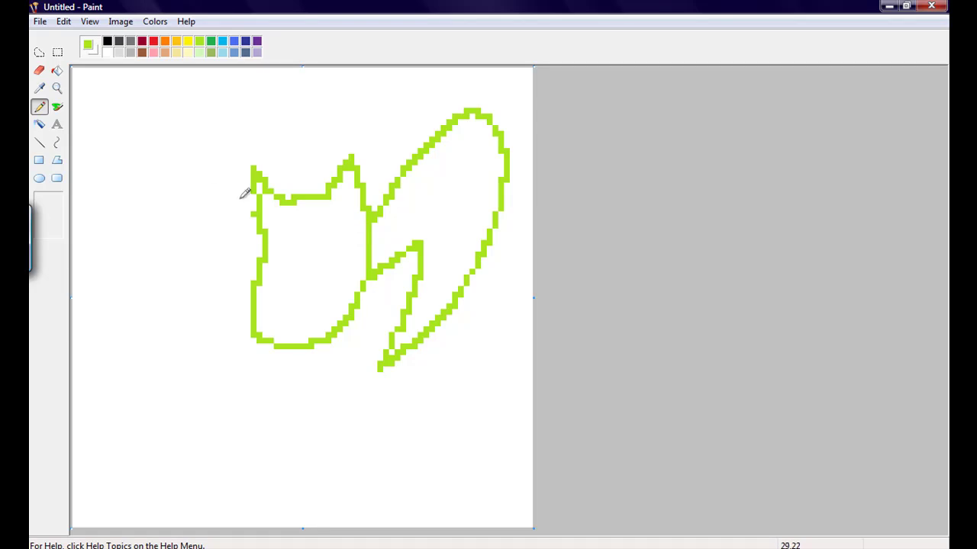
pyautogui.moveTo(253, 214)
pyautogui.mouseDown()
pyautogui.moveTo(170, 148)
pyautogui.moveTo(138, 162)
pyautogui.moveTo(152, 244)
pyautogui.moveTo(202, 385)
pyautogui.moveTo(193, 306)
pyautogui.moveTo(201, 270)
pyautogui.moveTo(226, 245)
pyautogui.moveTo(257, 262)
pyautogui.mouseUp()
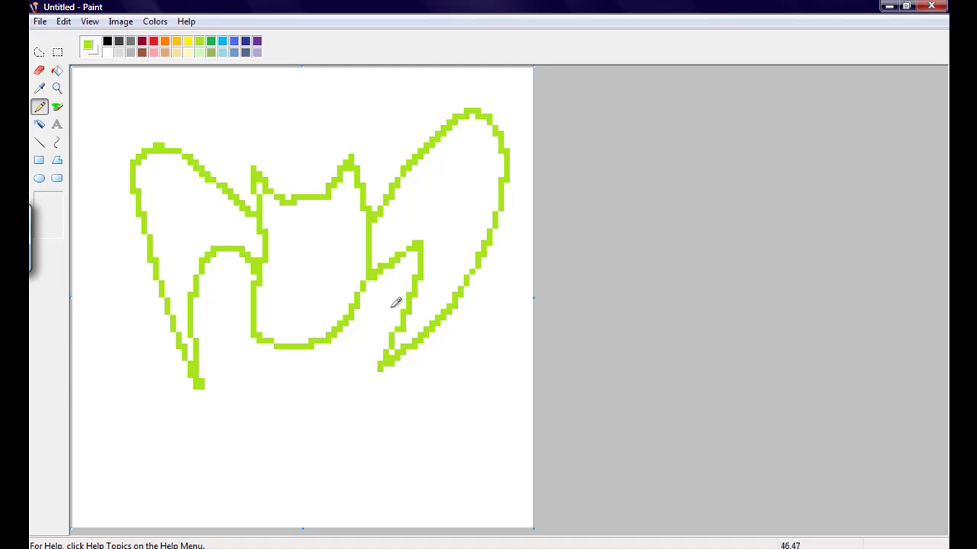
# Redraw the tail from the body's bottom after undoing the first attempt
pyautogui.moveTo(288, 347)
pyautogui.mouseDown()
pyautogui.moveTo(283, 384)
pyautogui.moveTo(203, 431)
pyautogui.moveTo(126, 447)
pyautogui.moveTo(203, 445)
pyautogui.mouseUp()
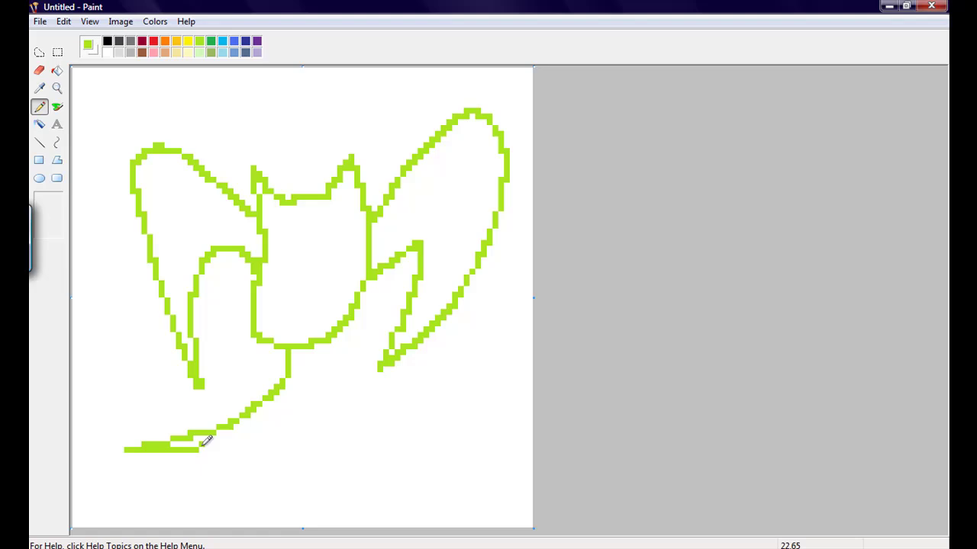
pyautogui.hotkey('ctrl', 'z')
pyautogui.moveTo(283, 348)
pyautogui.mouseDown()
pyautogui.moveTo(203, 443)
pyautogui.moveTo(175, 454)
pyautogui.moveTo(147, 427)
pyautogui.moveTo(142, 494)
pyautogui.moveTo(152, 506)
pyautogui.moveTo(213, 505)
pyautogui.moveTo(218, 494)
pyautogui.moveTo(198, 472)
pyautogui.moveTo(267, 411)
pyautogui.moveTo(303, 343)
pyautogui.mouseUp()
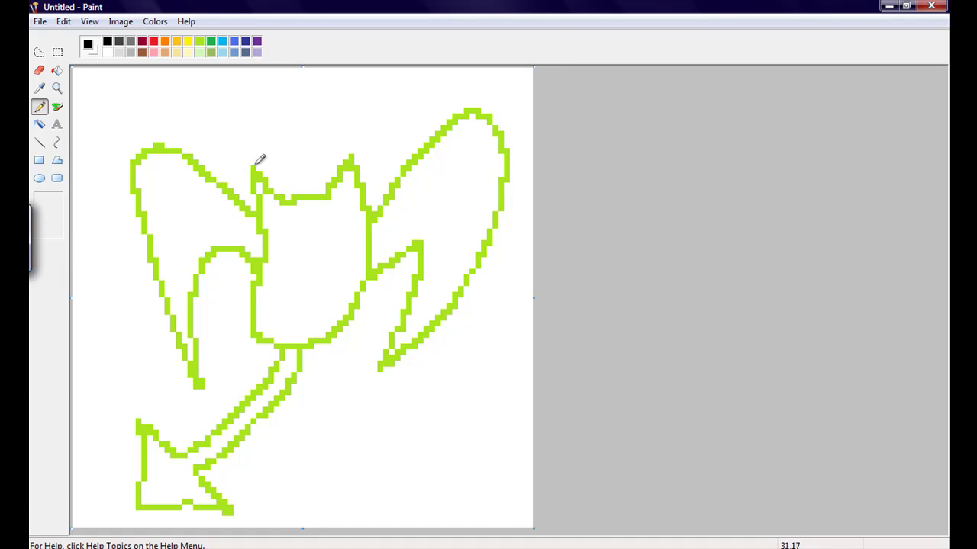
# Ink the head's left edge, chin, right side and top between the ears black, then begin the tail
pyautogui.moveTo(255, 165)
pyautogui.mouseDown()
pyautogui.moveTo(266, 251)
pyautogui.moveTo(254, 319)
pyautogui.mouseUp()
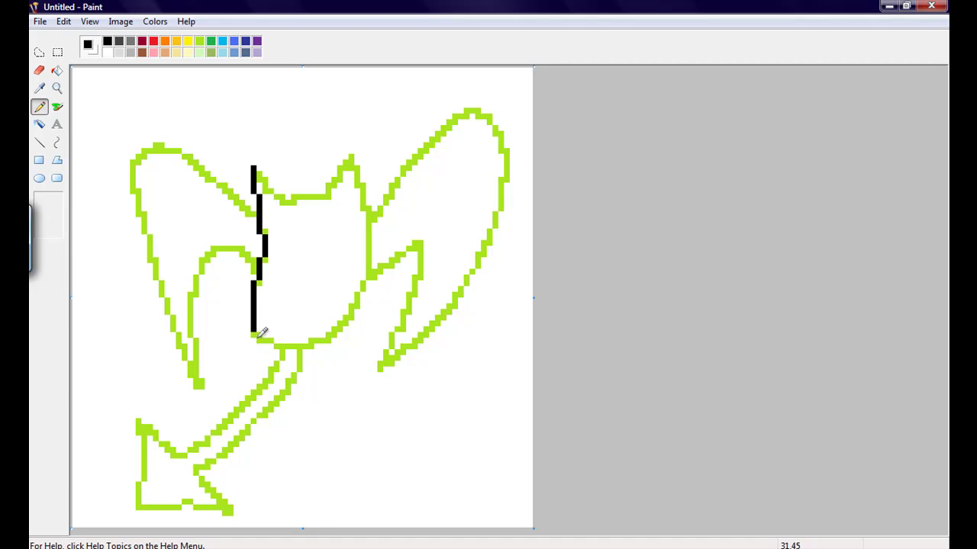
pyautogui.moveTo(259, 331); pyautogui.dragTo(291, 348)
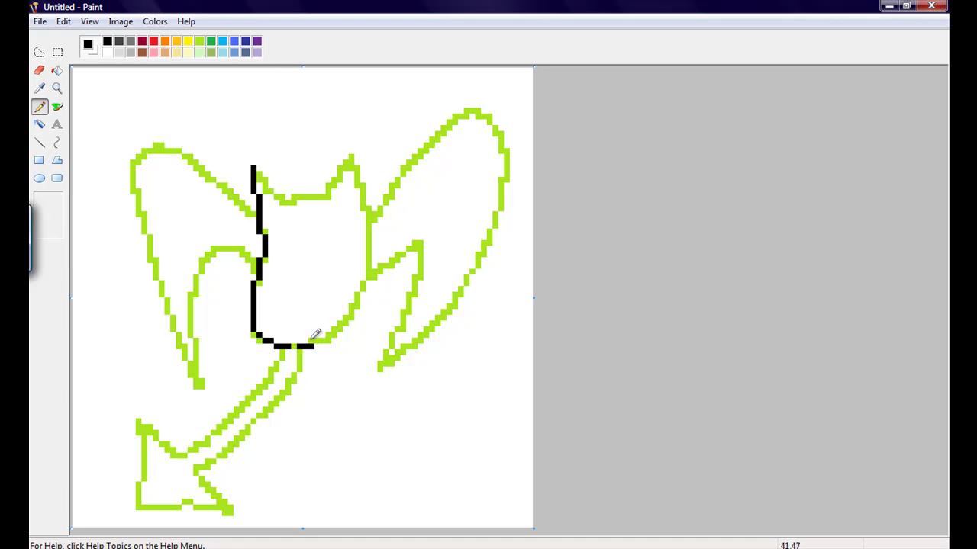
pyautogui.moveTo(315, 334)
pyautogui.mouseDown()
pyautogui.moveTo(333, 335)
pyautogui.moveTo(323, 336)
pyautogui.mouseUp()
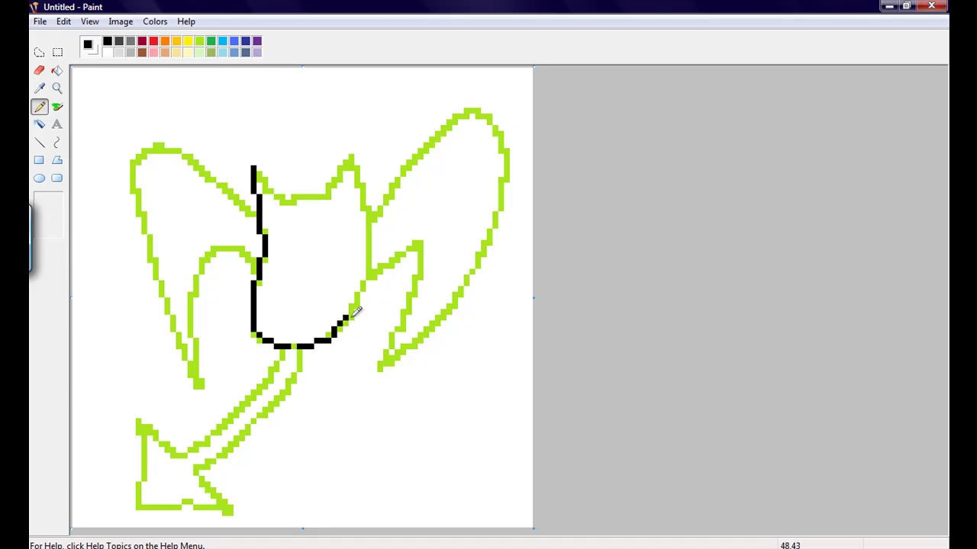
pyautogui.moveTo(352, 315); pyautogui.dragTo(361, 298)
pyautogui.moveTo(367, 277)
pyautogui.mouseDown()
pyautogui.moveTo(371, 212)
pyautogui.moveTo(358, 152)
pyautogui.mouseUp()
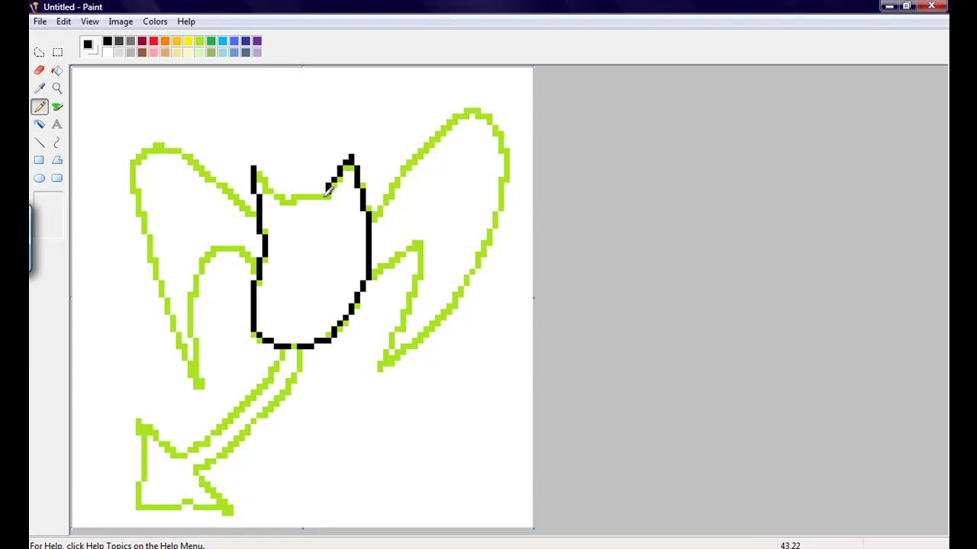
pyautogui.moveTo(326, 191); pyautogui.dragTo(296, 194)
pyautogui.moveTo(295, 191); pyautogui.dragTo(273, 185)
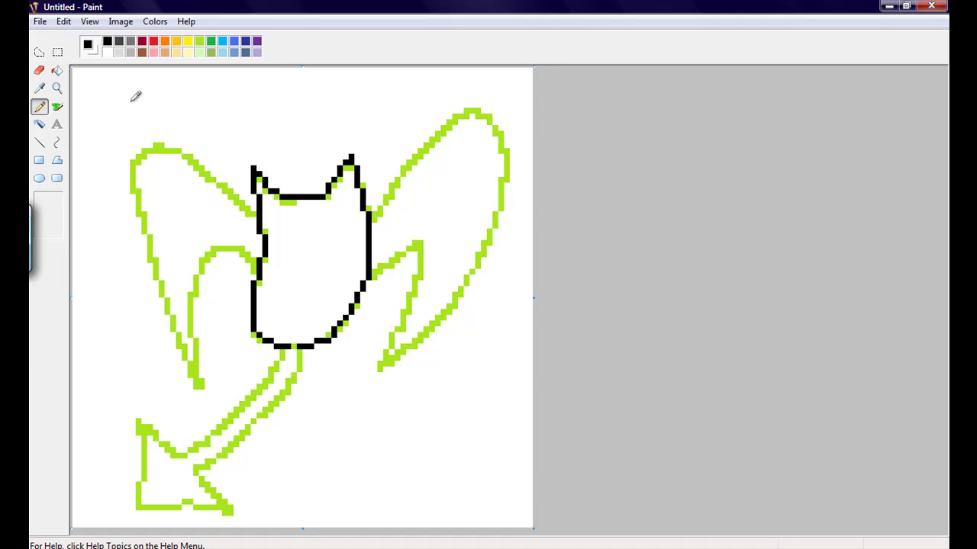
pyautogui.moveTo(282, 348)
pyautogui.mouseDown()
pyautogui.moveTo(301, 368)
pyautogui.moveTo(302, 345)
pyautogui.mouseUp()
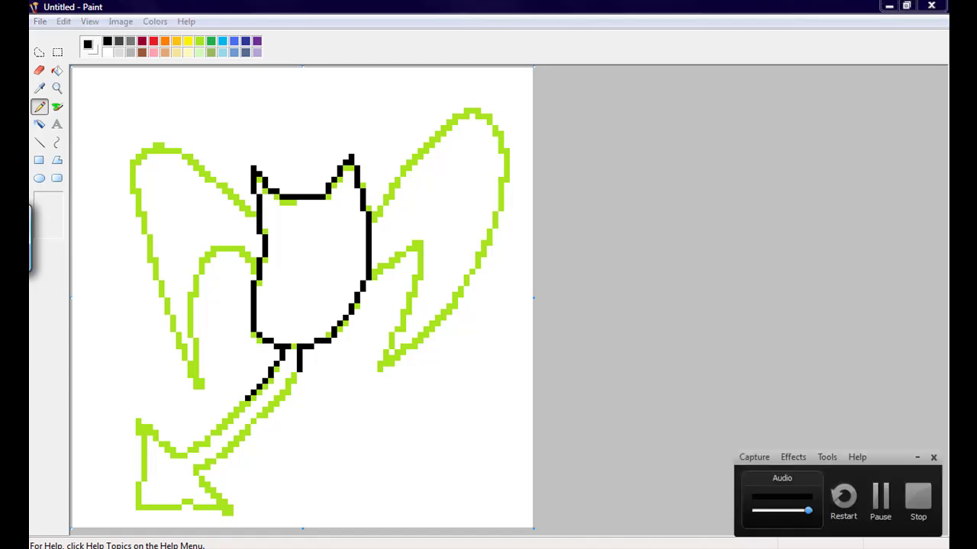
# Zoom in on the sprite and erase the leftover yellow-green pixels along the outline
pyautogui.click(885, 513)
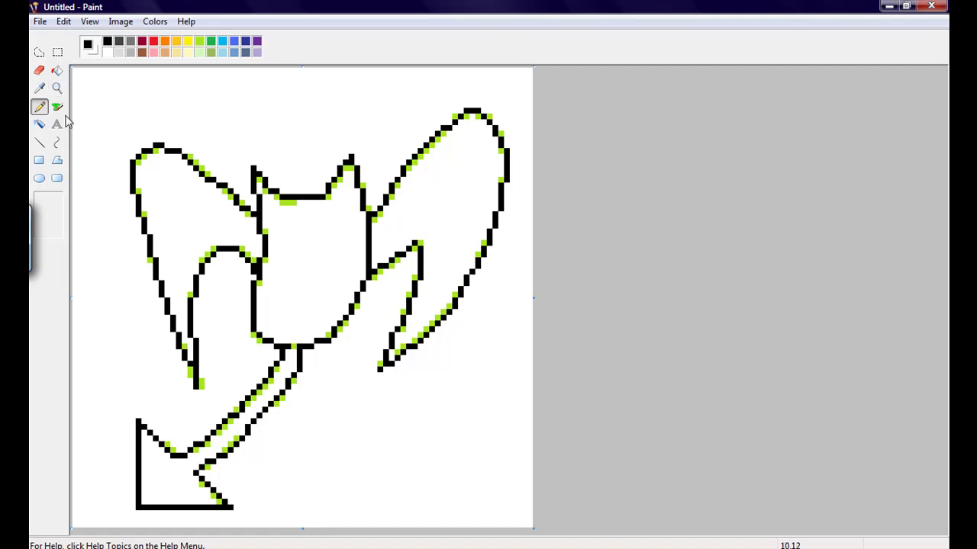
pyautogui.click(57, 88)
pyautogui.click(93, 105)
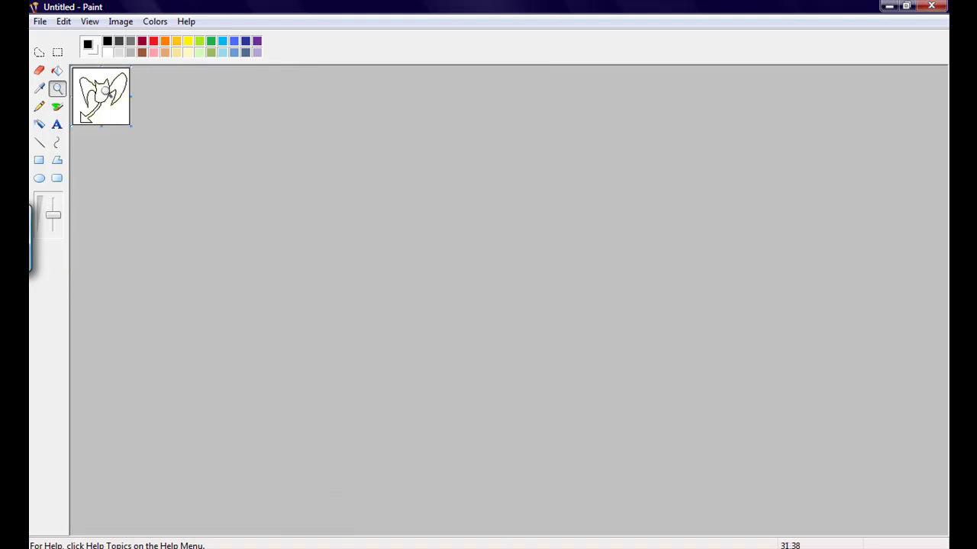
pyautogui.click(94, 103)
pyautogui.click(111, 117)
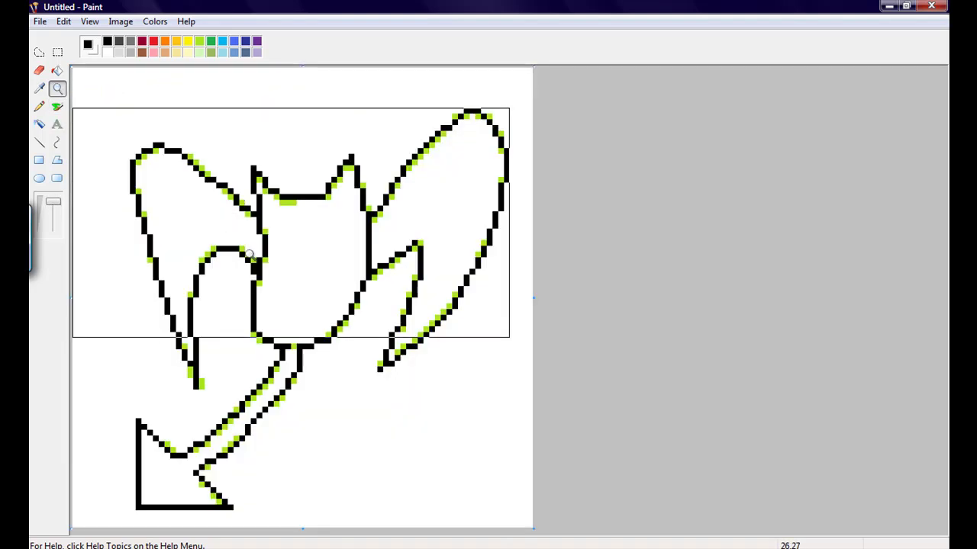
pyautogui.click(40, 71)
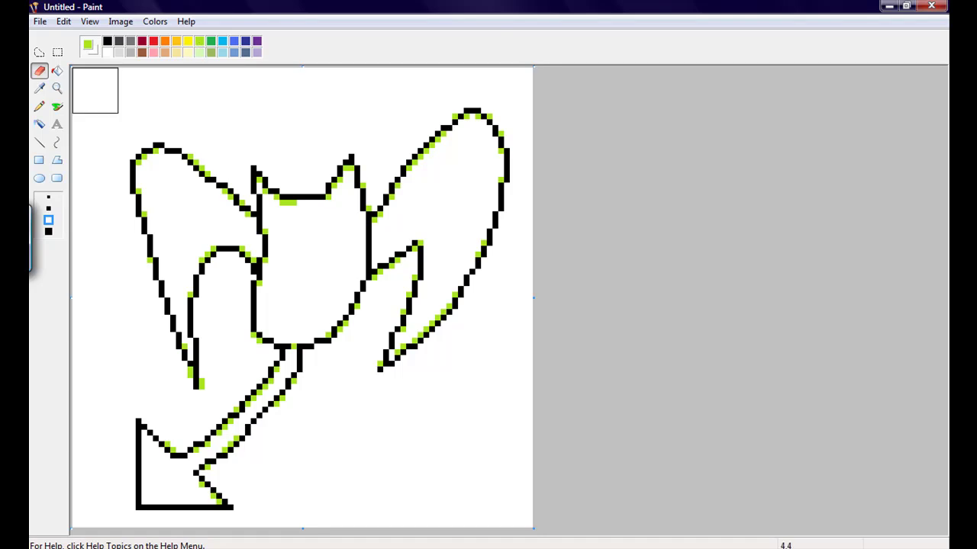
pyautogui.moveTo(95, 90)
pyautogui.mouseDown()
pyautogui.moveTo(130, 136)
pyautogui.moveTo(130, 390)
pyautogui.moveTo(274, 218)
pyautogui.moveTo(250, 269)
pyautogui.moveTo(326, 193)
pyautogui.moveTo(366, 177)
pyautogui.moveTo(383, 223)
pyautogui.moveTo(423, 171)
pyautogui.moveTo(492, 132)
pyautogui.moveTo(451, 125)
pyautogui.moveTo(510, 206)
pyautogui.moveTo(492, 218)
pyautogui.moveTo(429, 326)
pyautogui.moveTo(372, 378)
pyautogui.moveTo(406, 223)
pyautogui.moveTo(417, 263)
pyautogui.moveTo(245, 419)
pyautogui.moveTo(256, 297)
pyautogui.moveTo(239, 298)
pyautogui.moveTo(170, 407)
pyautogui.moveTo(205, 396)
pyautogui.moveTo(222, 453)
pyautogui.moveTo(211, 499)
pyautogui.moveTo(124, 390)
pyautogui.moveTo(100, 193)
pyautogui.mouseUp()
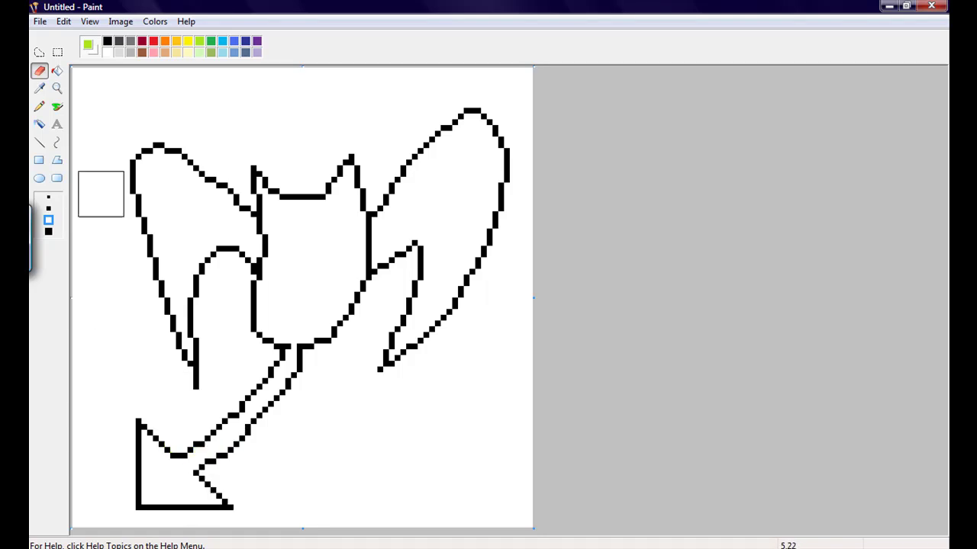
# Zoom out to view the whole cleaned-up black sprite
pyautogui.click(57, 88)
pyautogui.click(89, 101)
pyautogui.rightClick(93, 103)
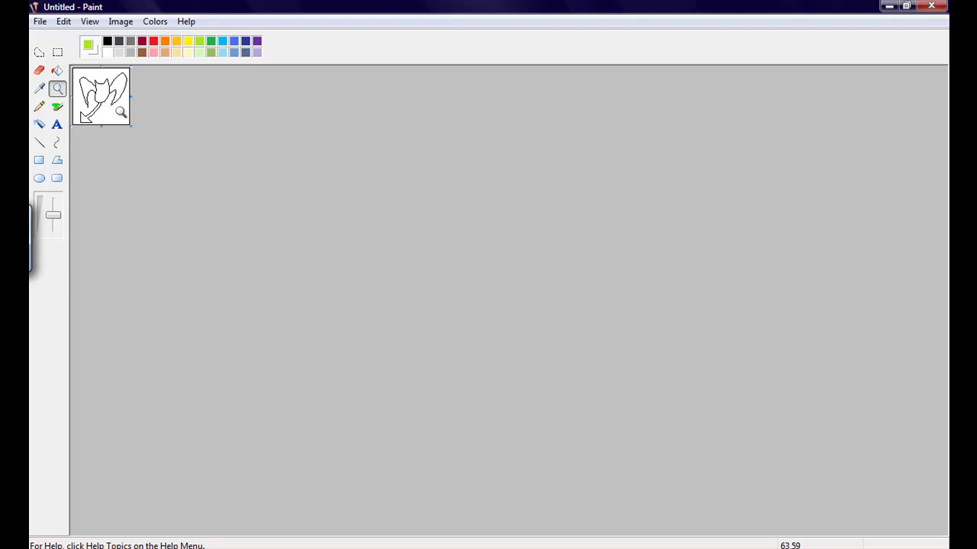
# Add pixels at the right ear's base and draw a D-shaped mouth outline, undoing a stray mark
pyautogui.click(123, 112)
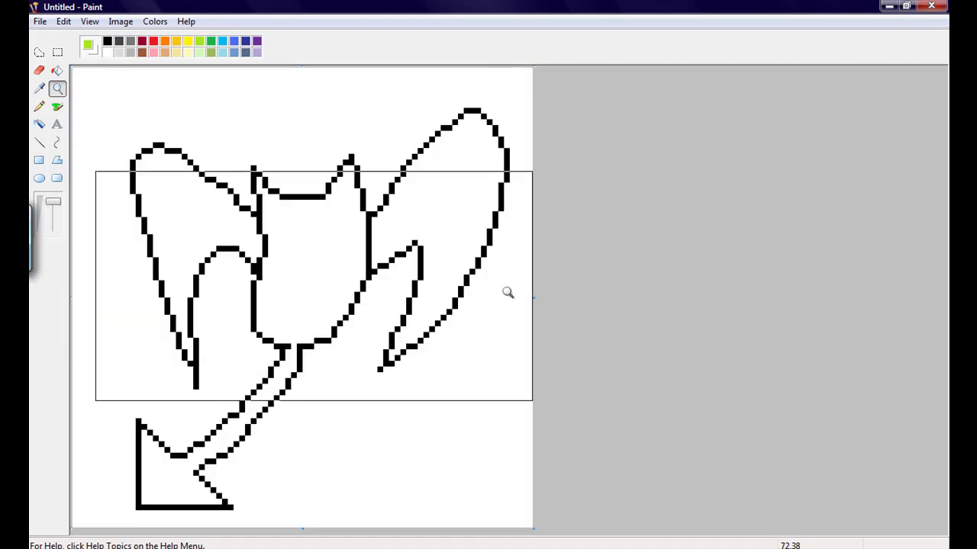
pyautogui.click(39, 107)
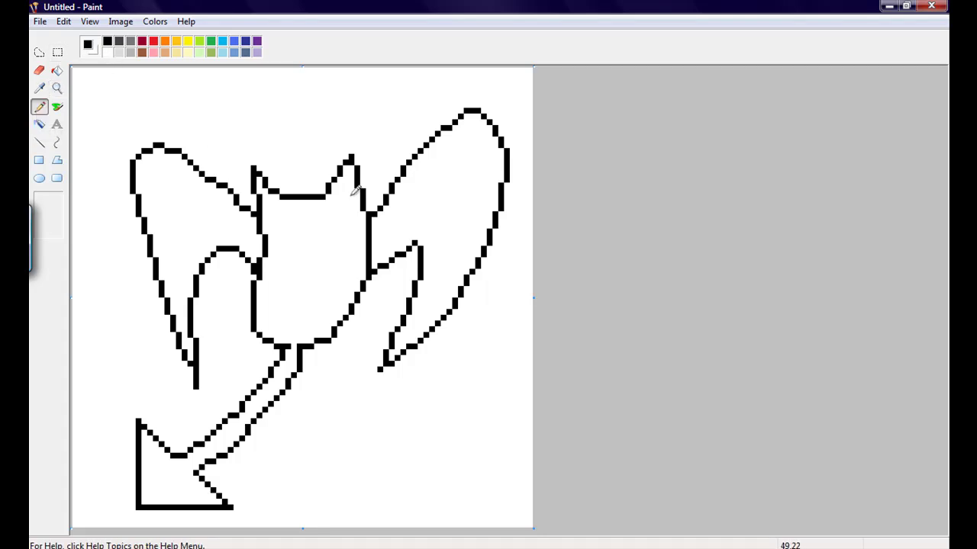
pyautogui.moveTo(344, 196); pyautogui.dragTo(340, 188)
pyautogui.moveTo(352, 195); pyautogui.dragTo(344, 192)
pyautogui.moveTo(276, 242)
pyautogui.mouseDown()
pyautogui.moveTo(274, 309)
pyautogui.moveTo(303, 318)
pyautogui.moveTo(332, 308)
pyautogui.moveTo(332, 248)
pyautogui.moveTo(320, 230)
pyautogui.moveTo(280, 231)
pyautogui.mouseUp()
pyautogui.hotkey('ctrl', 'z')
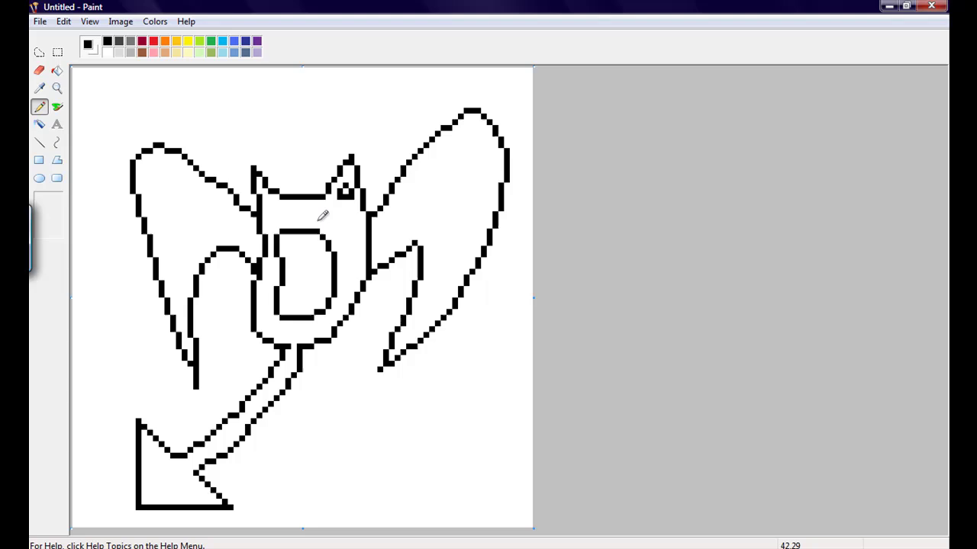
# Draw a horizontal black line splitting the mouth into upper and lower parts
pyautogui.click(57, 88)
pyautogui.rightClick(76, 102)
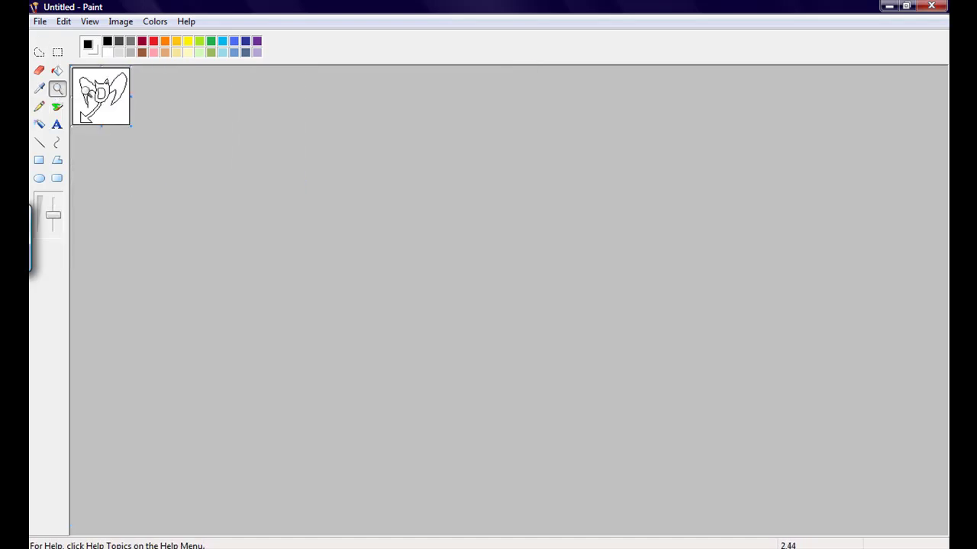
pyautogui.click(120, 83)
pyautogui.click(156, 136)
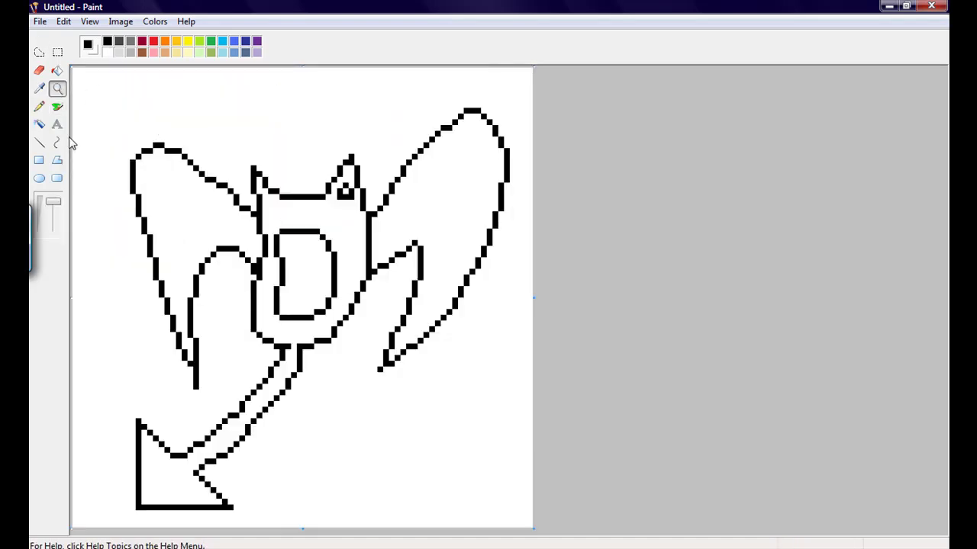
pyautogui.click(39, 106)
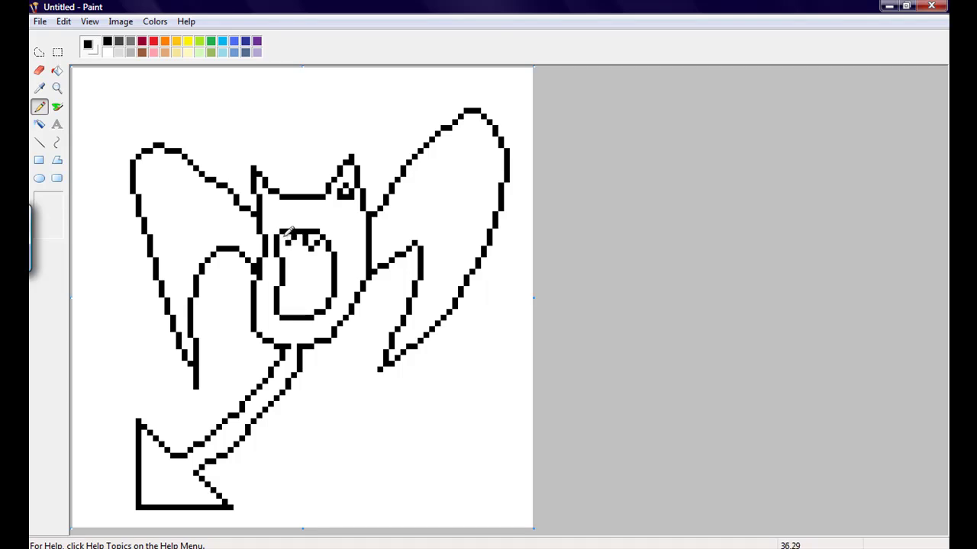
pyautogui.click(288, 283)
pyautogui.moveTo(294, 283); pyautogui.dragTo(301, 287)
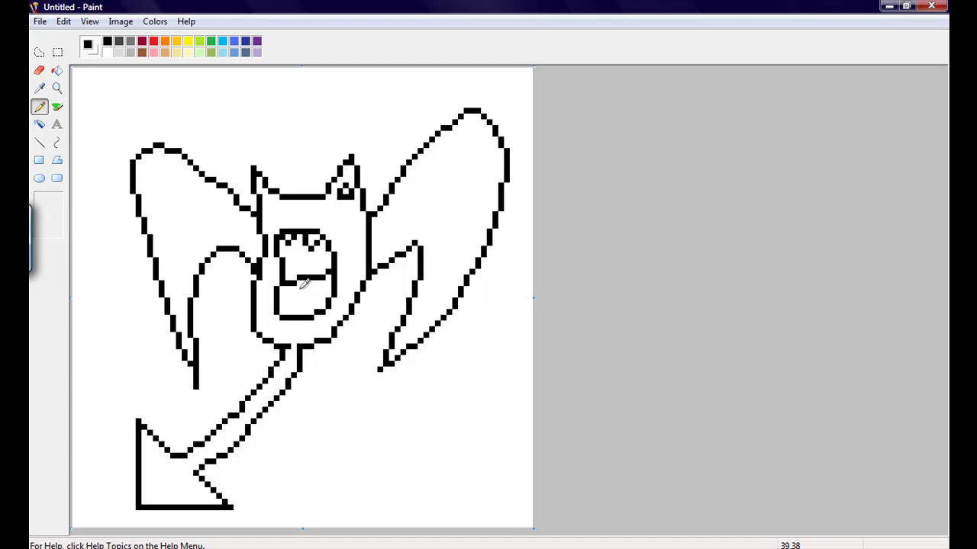
# Check the finished outline at several zoom levels, then drag the canvas's right edge wider
pyautogui.click(57, 88)
pyautogui.click(137, 108)
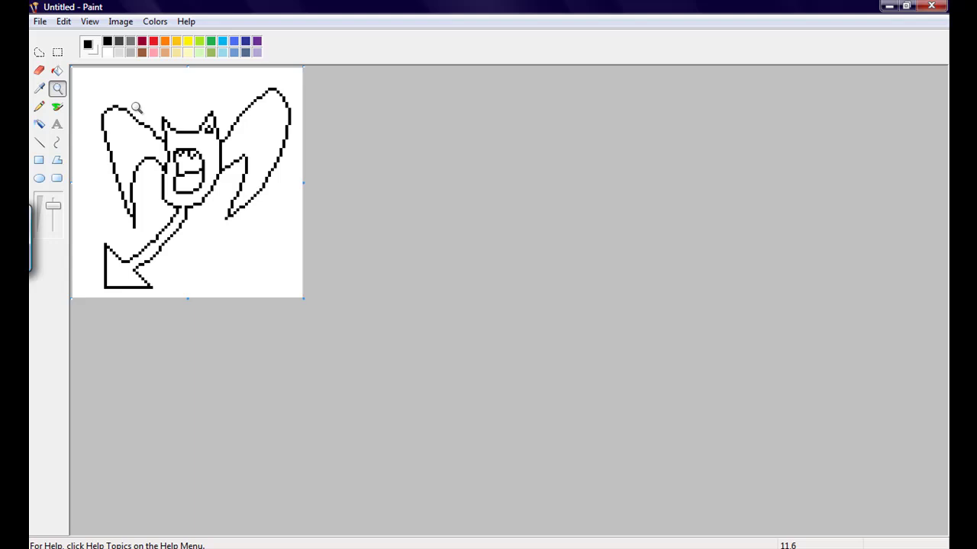
pyautogui.rightClick(138, 108)
pyautogui.click(115, 101)
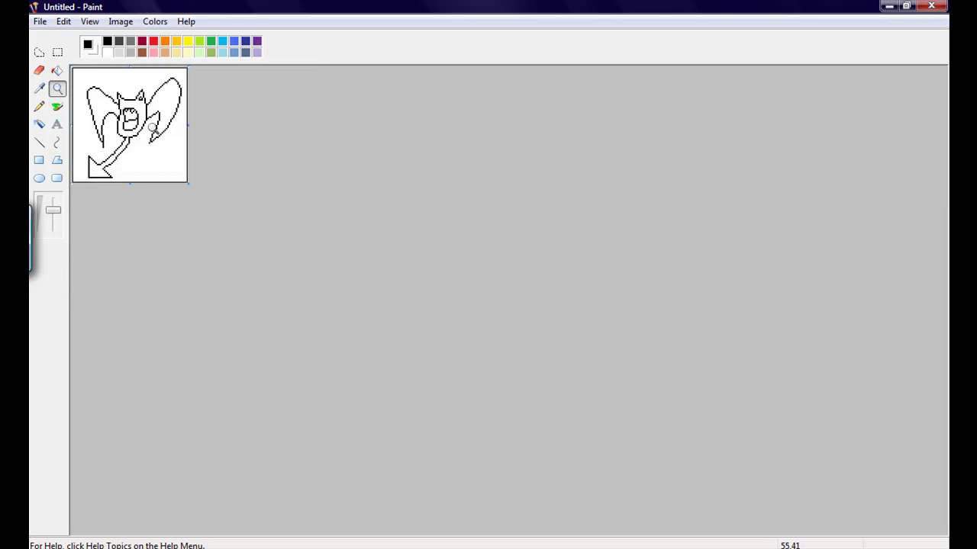
pyautogui.click(149, 124)
pyautogui.click(250, 170)
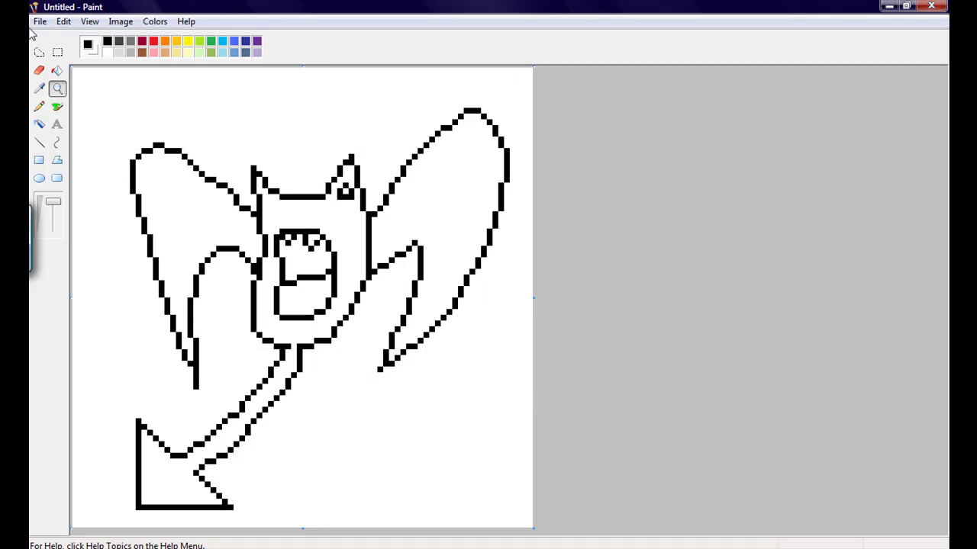
pyautogui.click(39, 109)
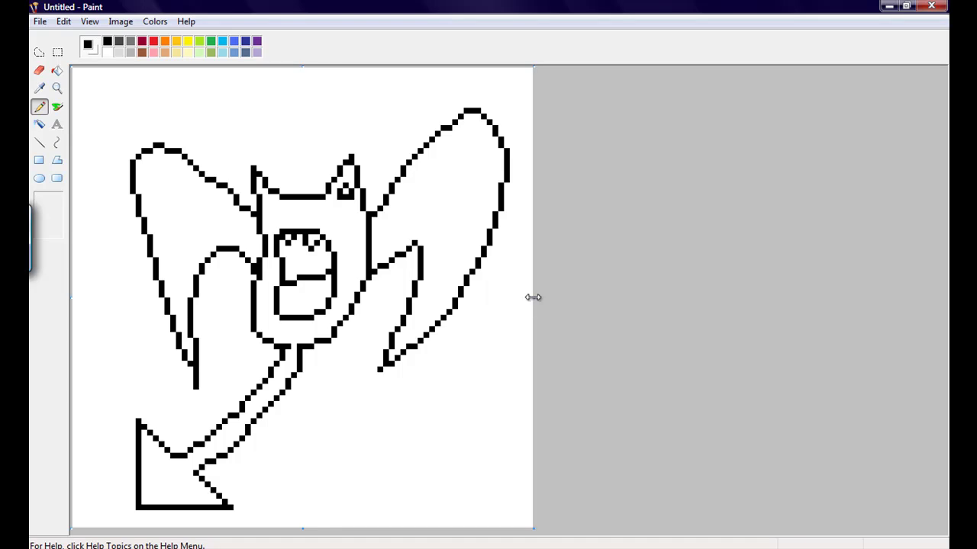
pyautogui.moveTo(535, 297); pyautogui.dragTo(734, 298)
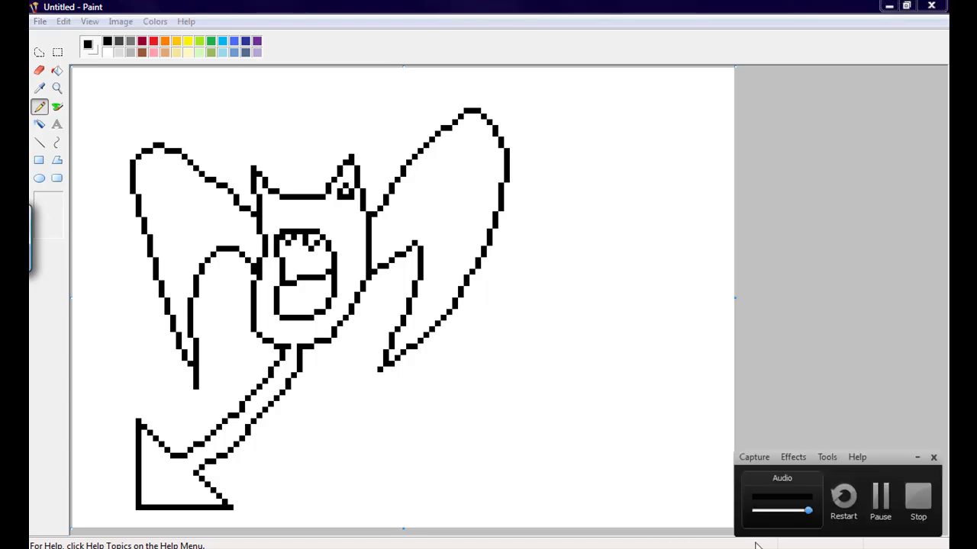
# Spray dark grey, red and light grey airbrush swatches beside the bat
pyautogui.click(872, 521)
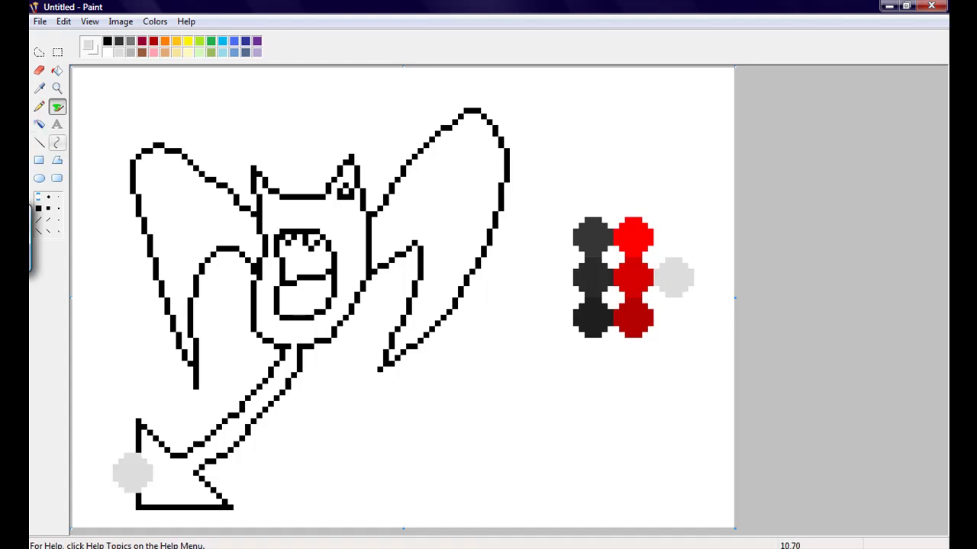
# Sample red from the swatch and colour the bat's eye pixel red
pyautogui.click(39, 107)
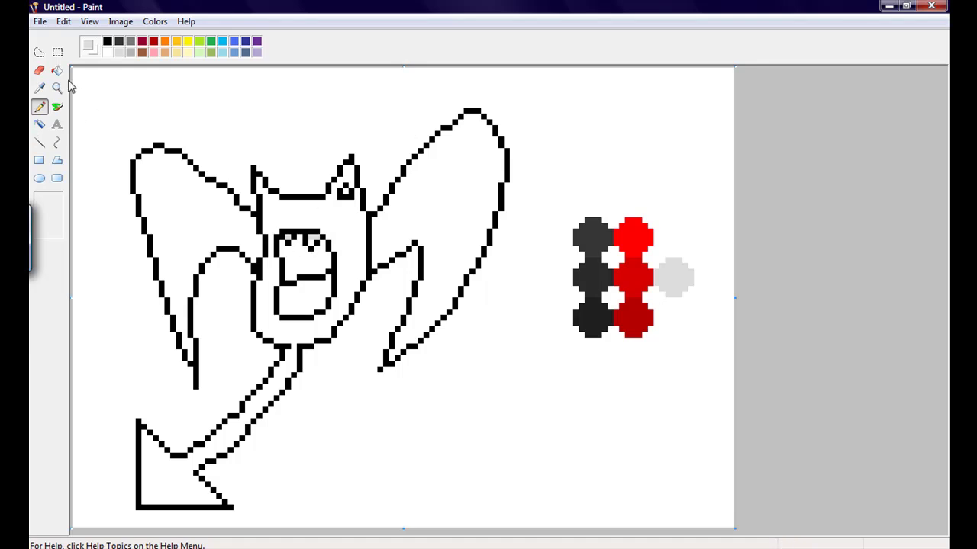
pyautogui.click(42, 89)
pyautogui.click(641, 276)
pyautogui.click(345, 192)
# Fill the upper mouth with dark red and the lower mouth with bright red
pyautogui.click(39, 89)
pyautogui.click(632, 313)
pyautogui.click(57, 71)
pyautogui.click(327, 263)
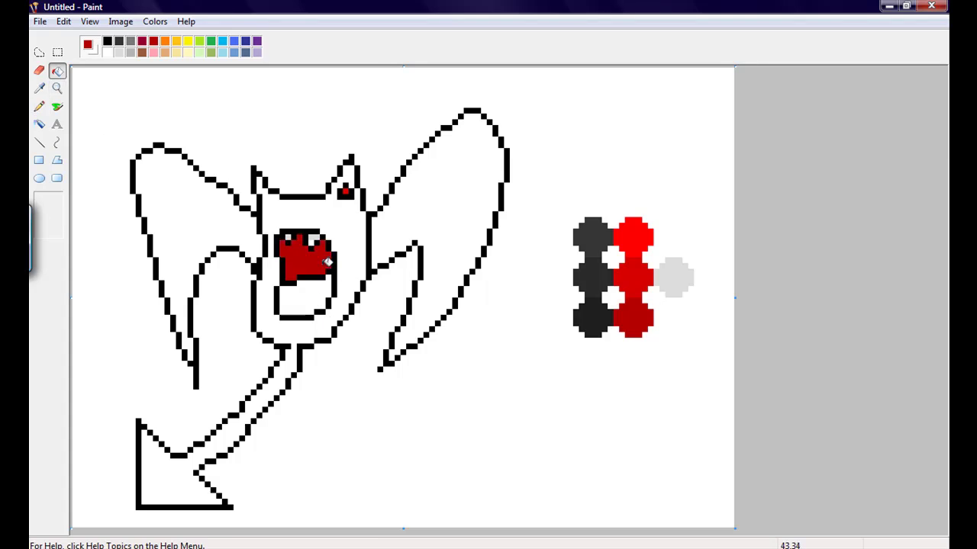
pyautogui.click(39, 88)
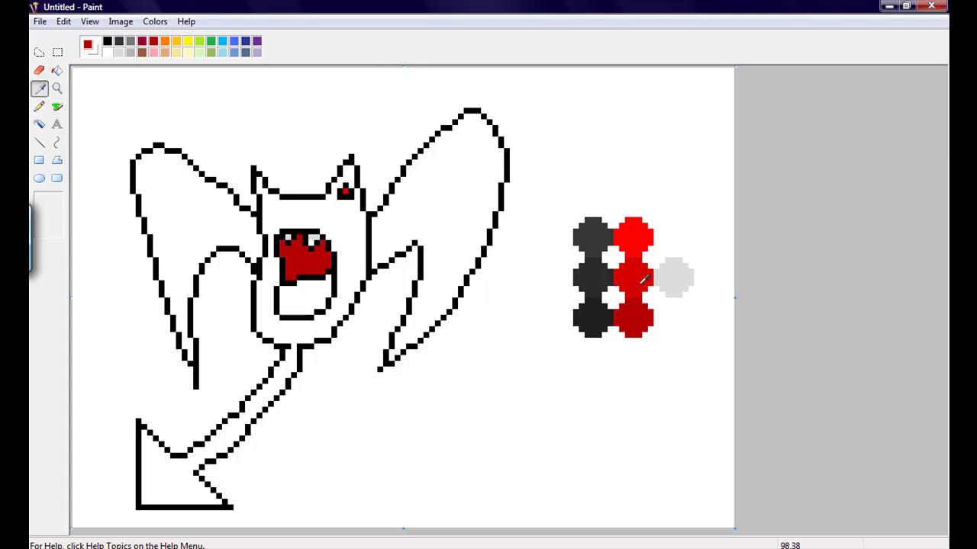
pyautogui.click(639, 242)
pyautogui.click(299, 282)
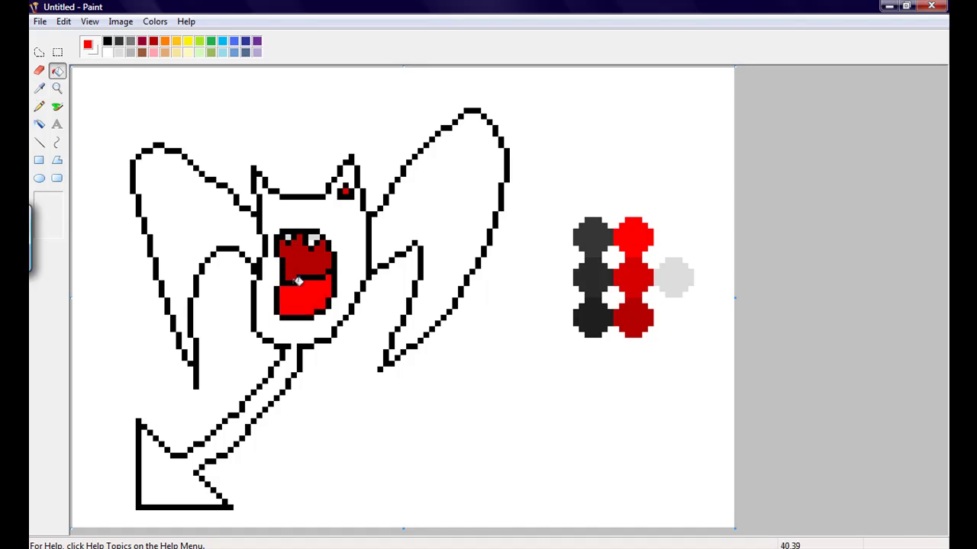
# Sample another red from the swatches and return to the Pencil
pyautogui.click(39, 88)
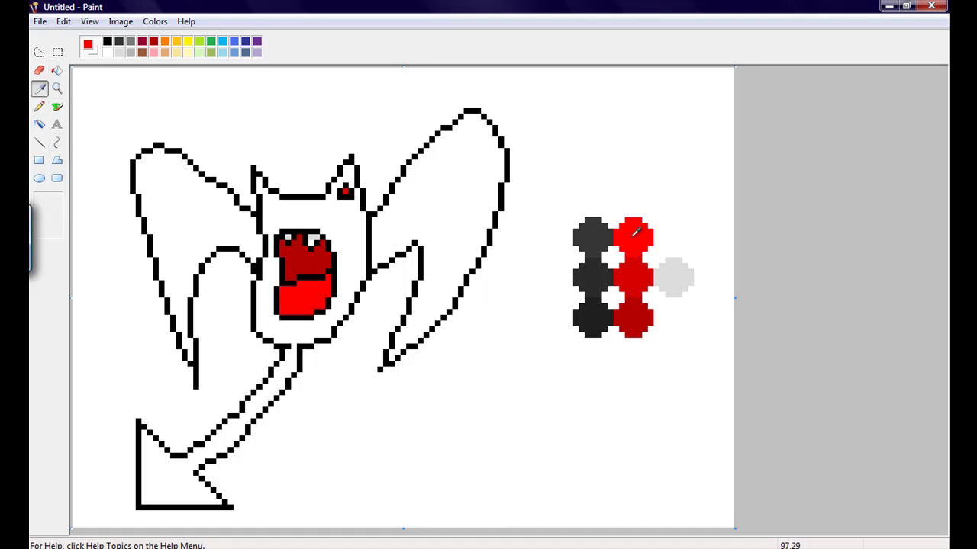
pyautogui.click(643, 283)
pyautogui.click(40, 107)
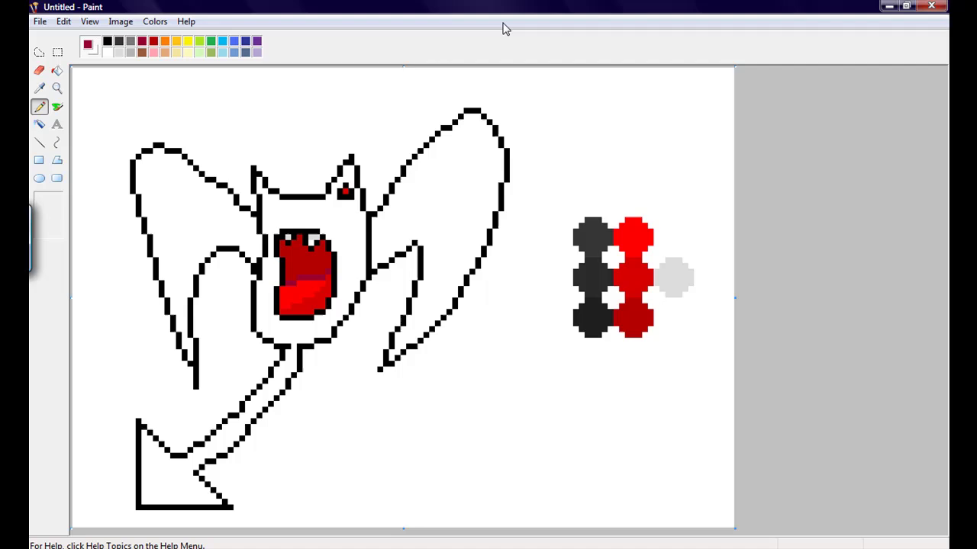
pyautogui.click(41, 89)
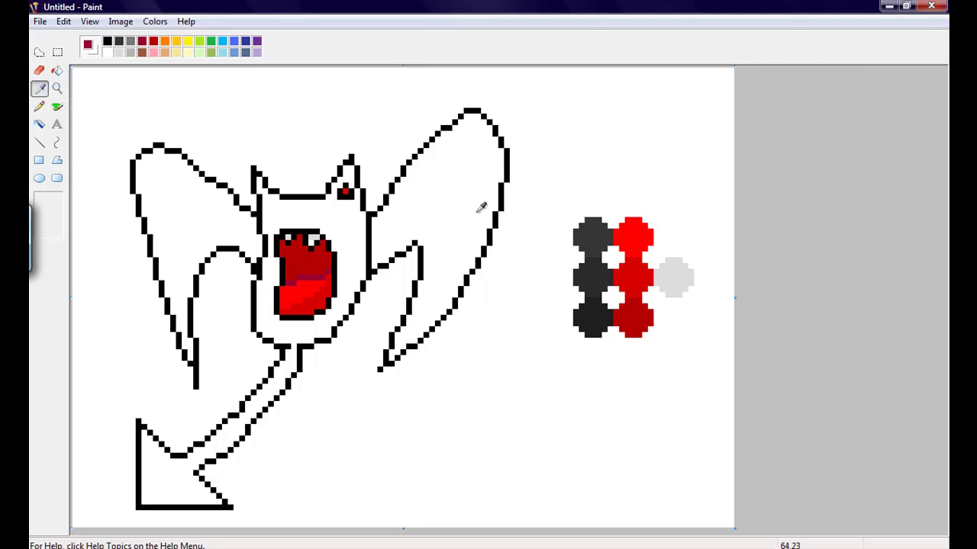
# Fill the left wing, body with tail, and right wing with the dark grey swatch colour
pyautogui.click(601, 225)
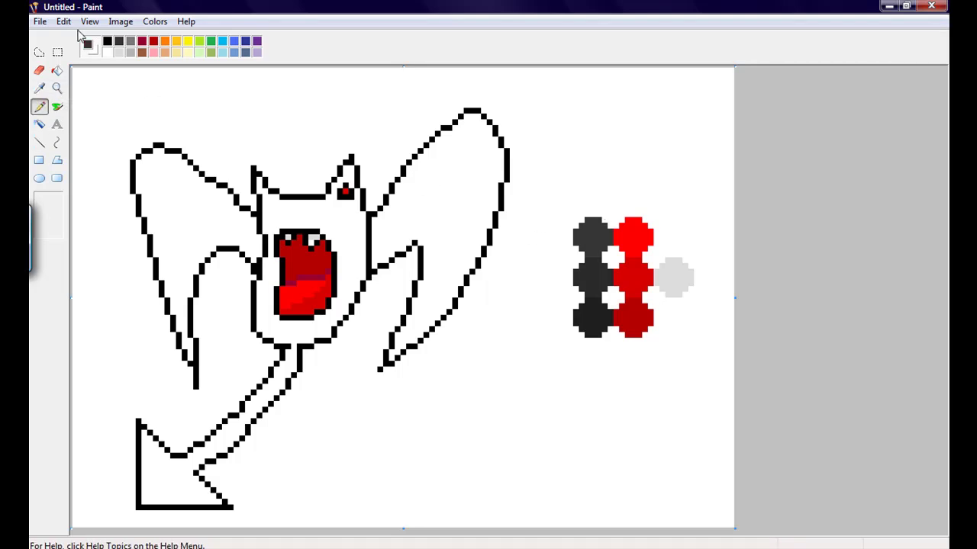
pyautogui.click(57, 70)
pyautogui.click(167, 199)
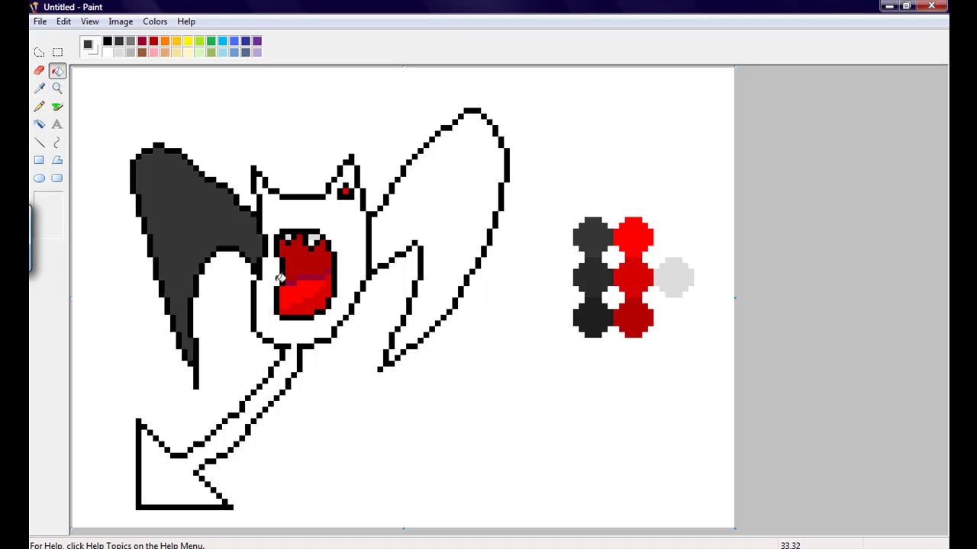
pyautogui.click(271, 280)
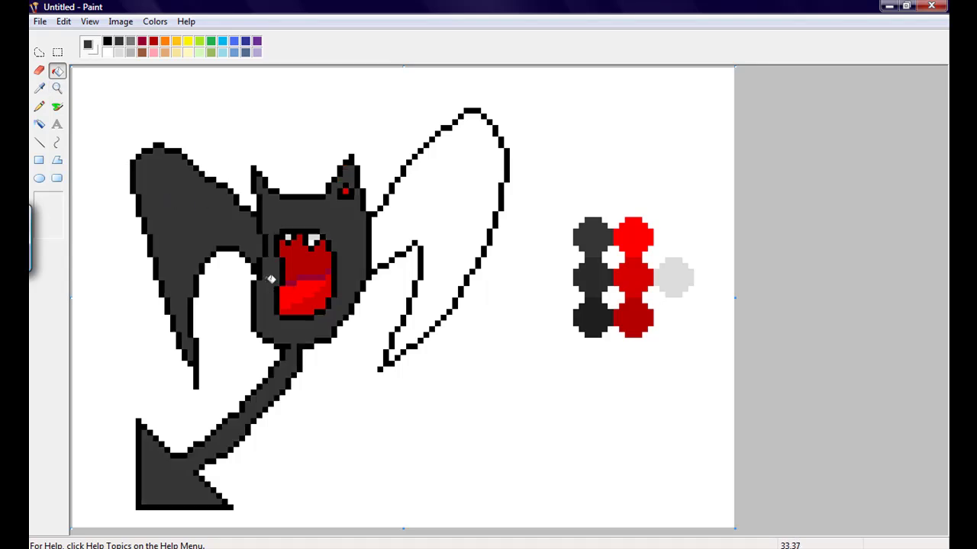
pyautogui.click(450, 217)
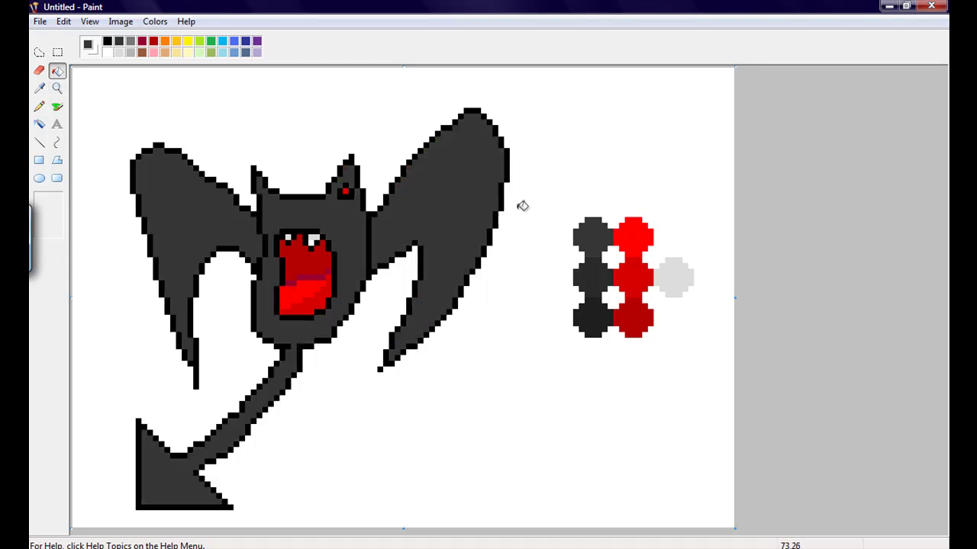
pyautogui.click(39, 88)
pyautogui.click(595, 280)
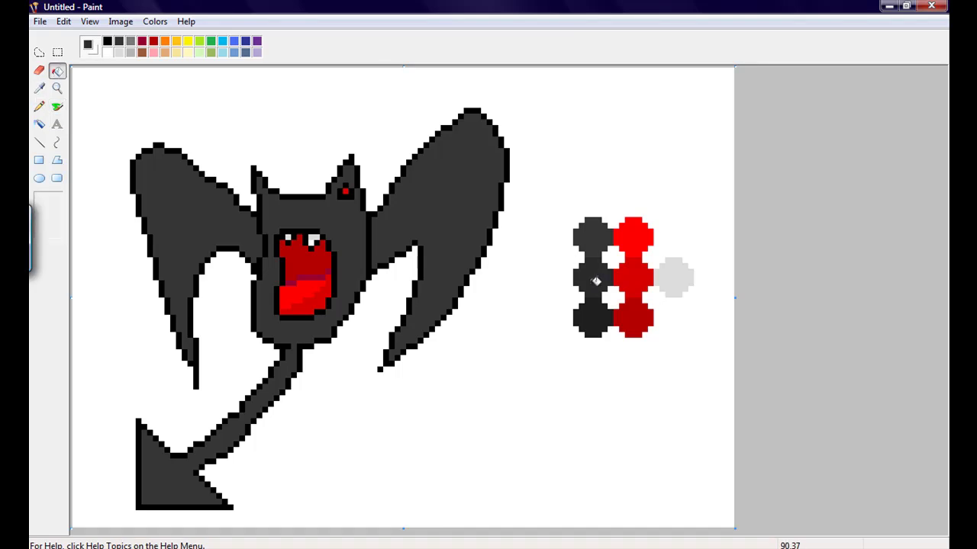
# Fill the lower left wing with darker grey
pyautogui.click(41, 108)
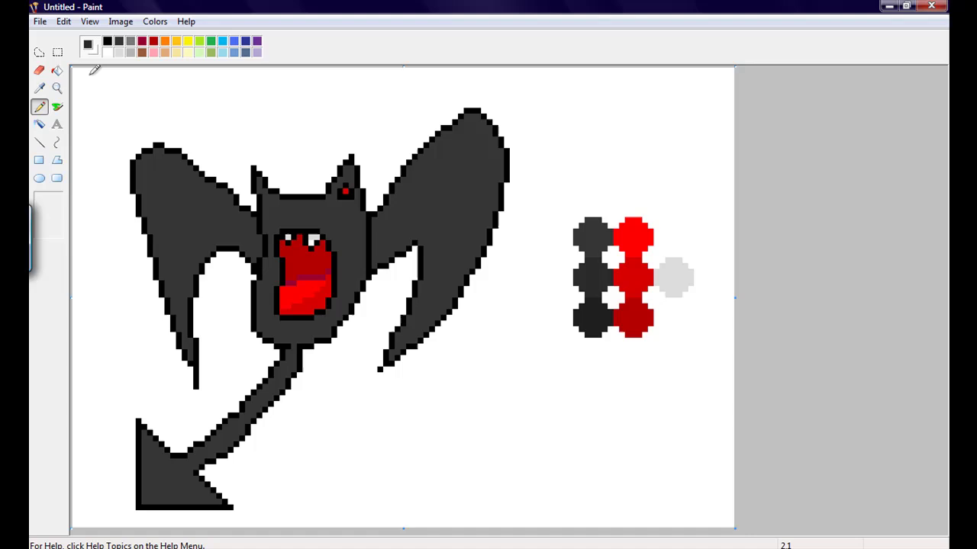
pyautogui.moveTo(94, 70)
pyautogui.mouseDown()
pyautogui.moveTo(132, 120)
pyautogui.moveTo(91, 70)
pyautogui.mouseUp()
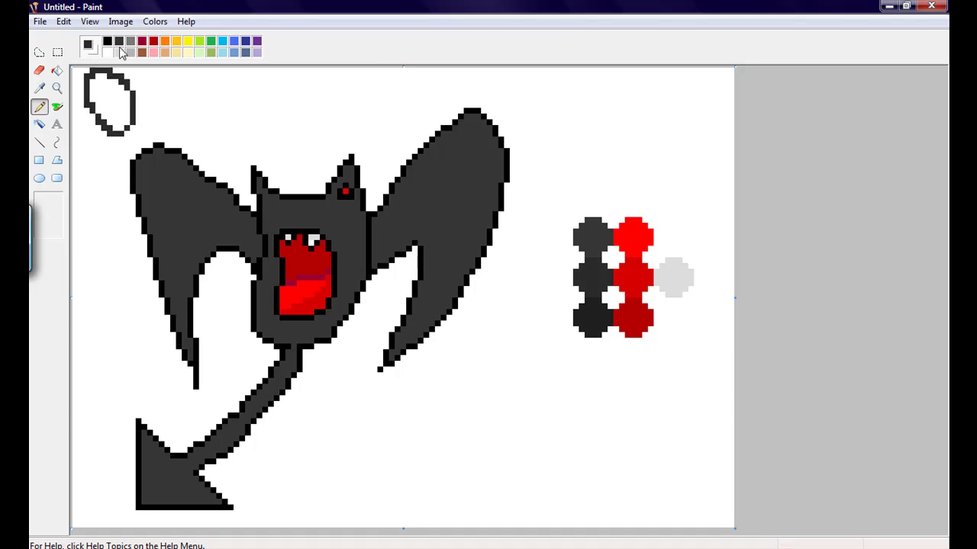
pyautogui.hotkey('ctrl', 'z')
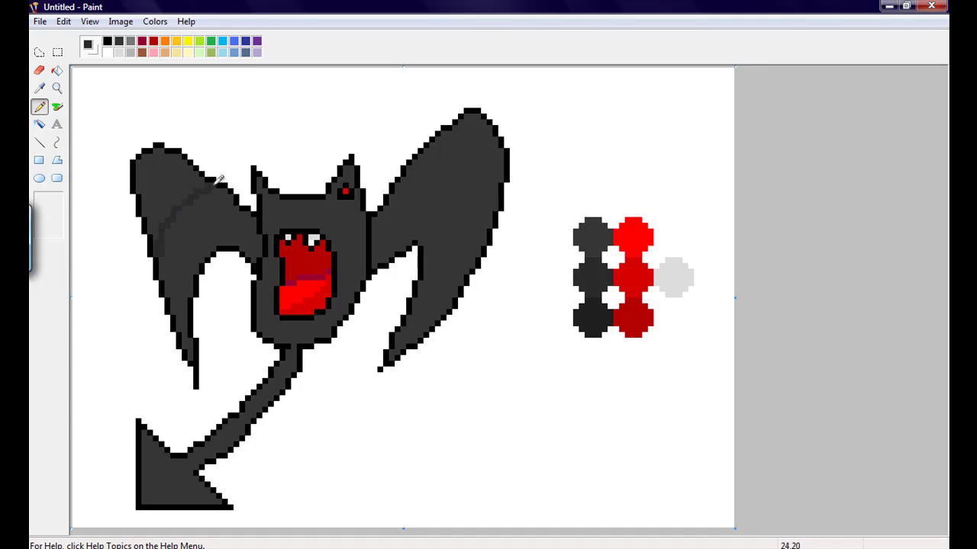
pyautogui.click(57, 71)
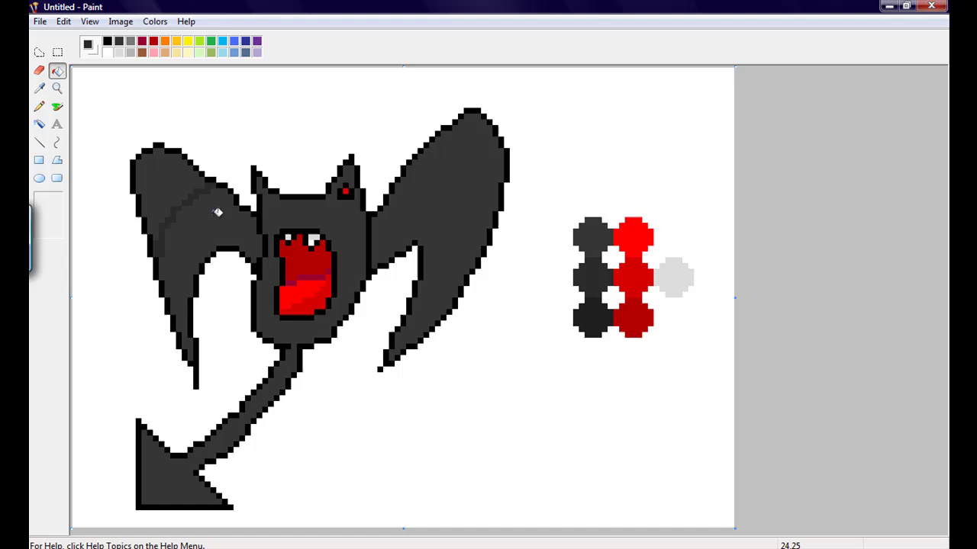
pyautogui.click(217, 212)
# Fill the bat's body and tail with darker grey
pyautogui.click(40, 106)
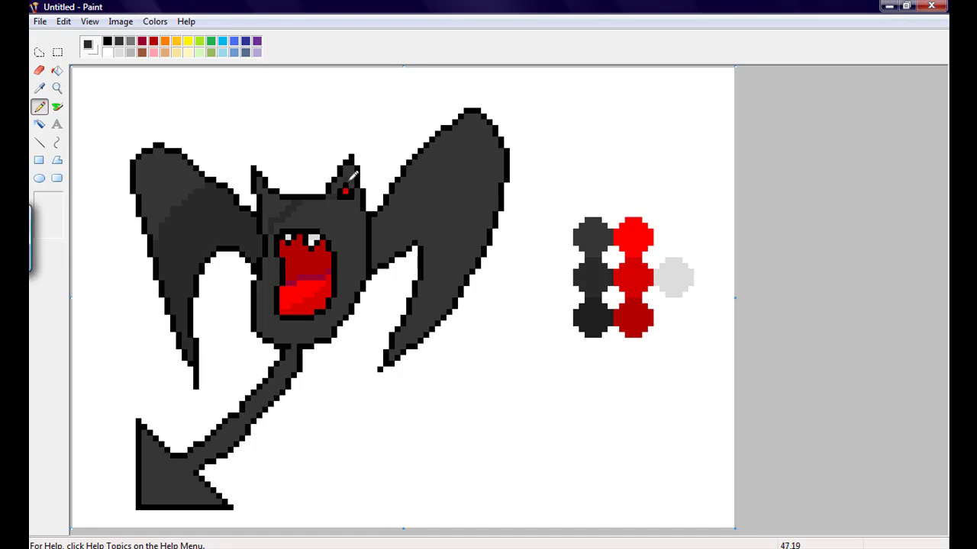
pyautogui.click(57, 71)
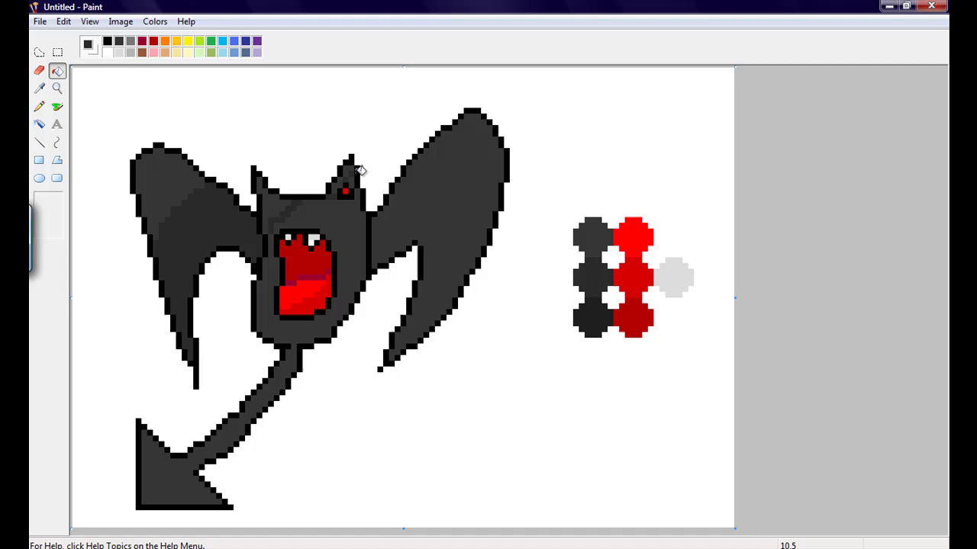
pyautogui.click(338, 216)
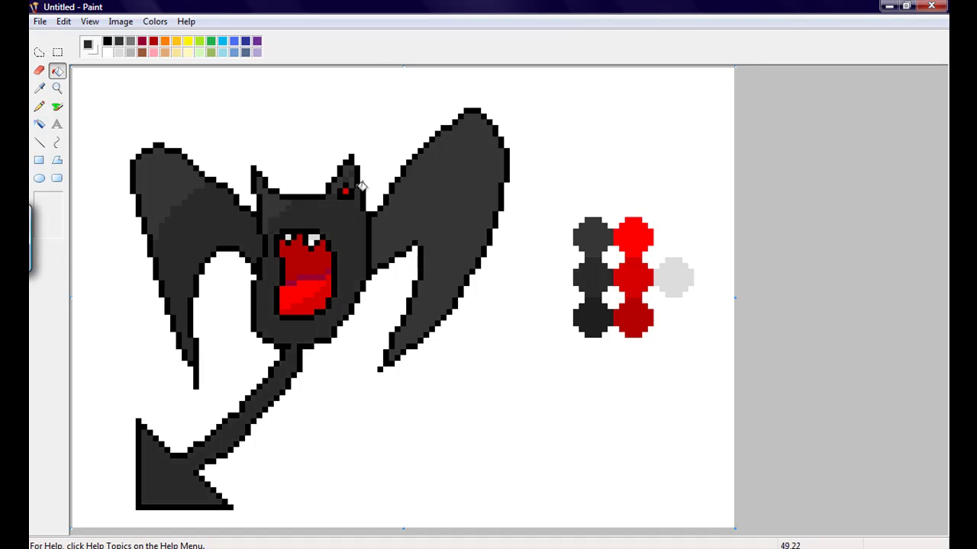
pyautogui.click(39, 88)
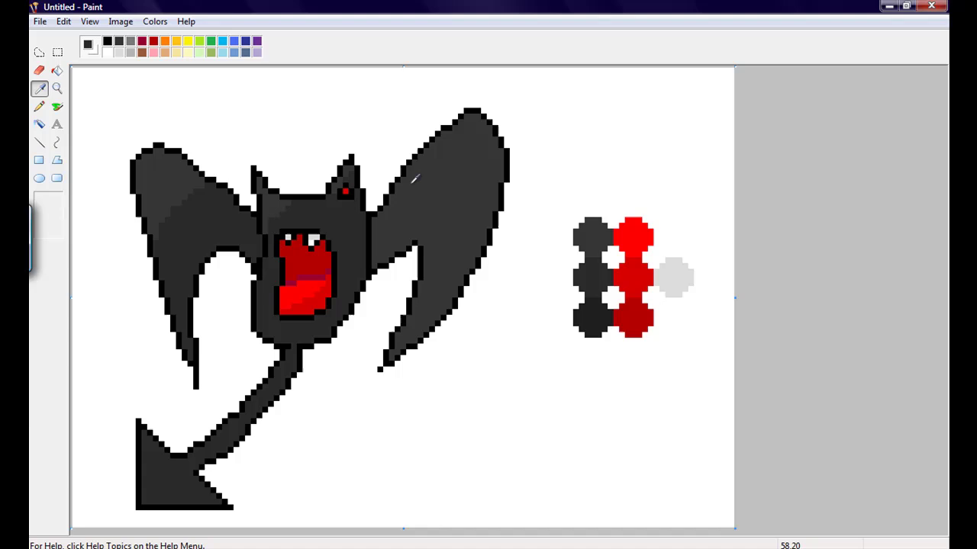
pyautogui.click(39, 106)
# Draw a shadow line across the right wing and fill below it with darker grey
pyautogui.moveTo(398, 197)
pyautogui.mouseDown()
pyautogui.moveTo(436, 167)
pyautogui.moveTo(504, 169)
pyautogui.mouseUp()
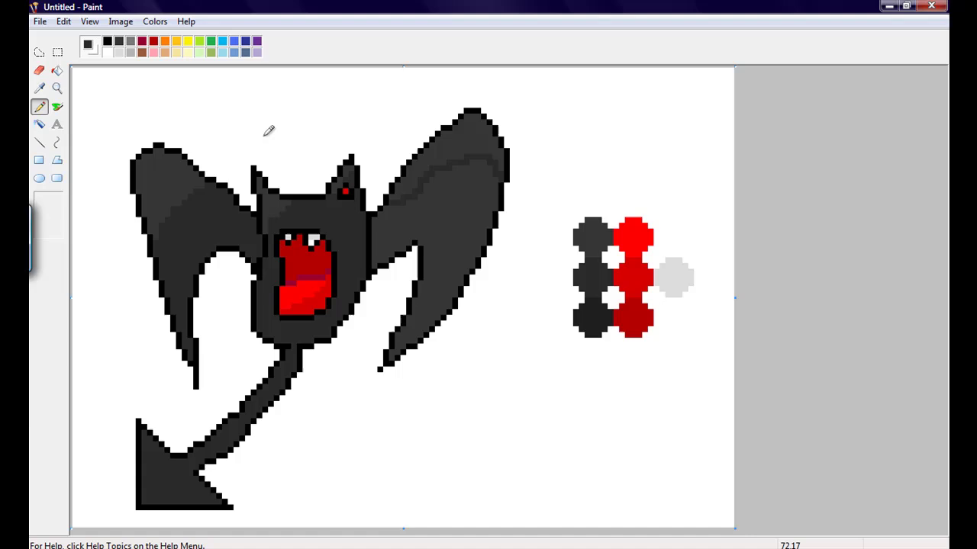
pyautogui.click(57, 70)
pyautogui.click(464, 219)
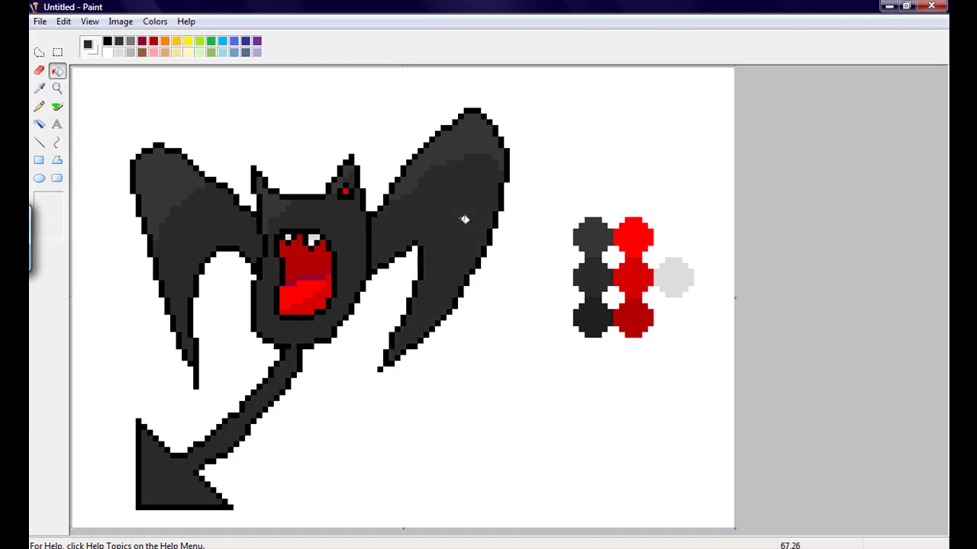
pyautogui.click(39, 88)
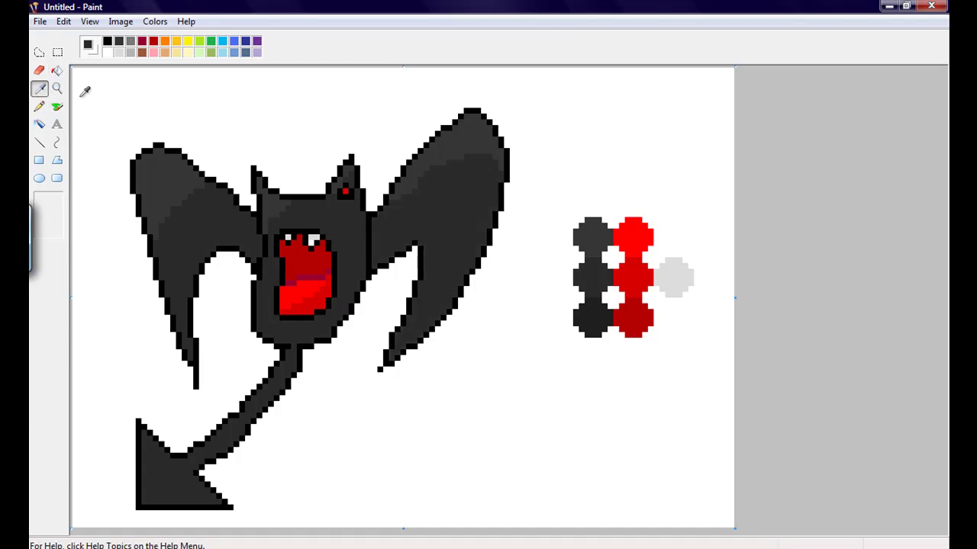
pyautogui.click(438, 157)
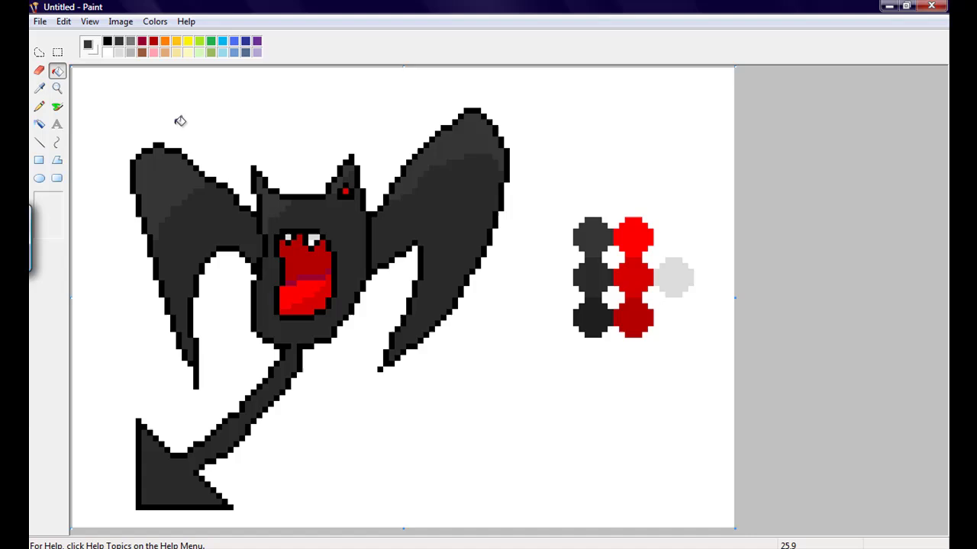
pyautogui.click(39, 107)
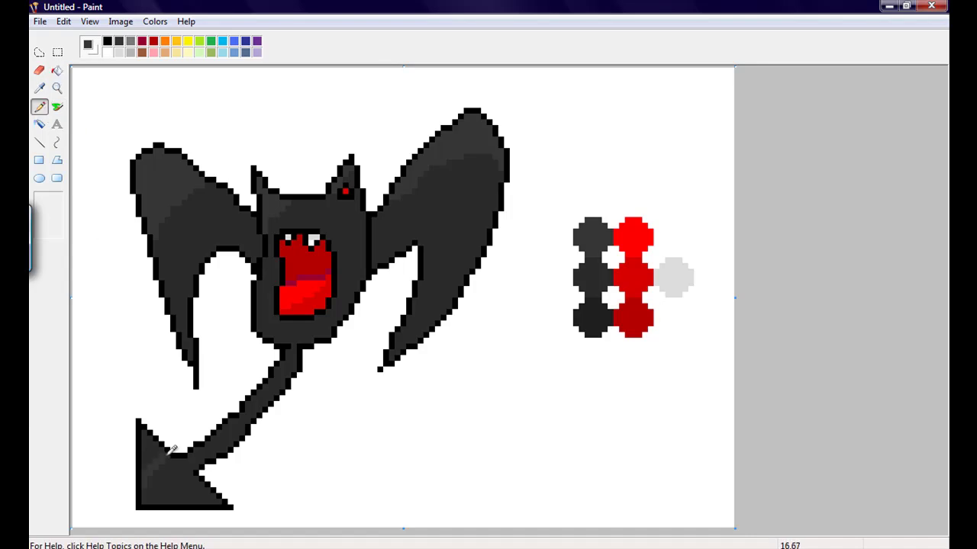
pyautogui.click(57, 70)
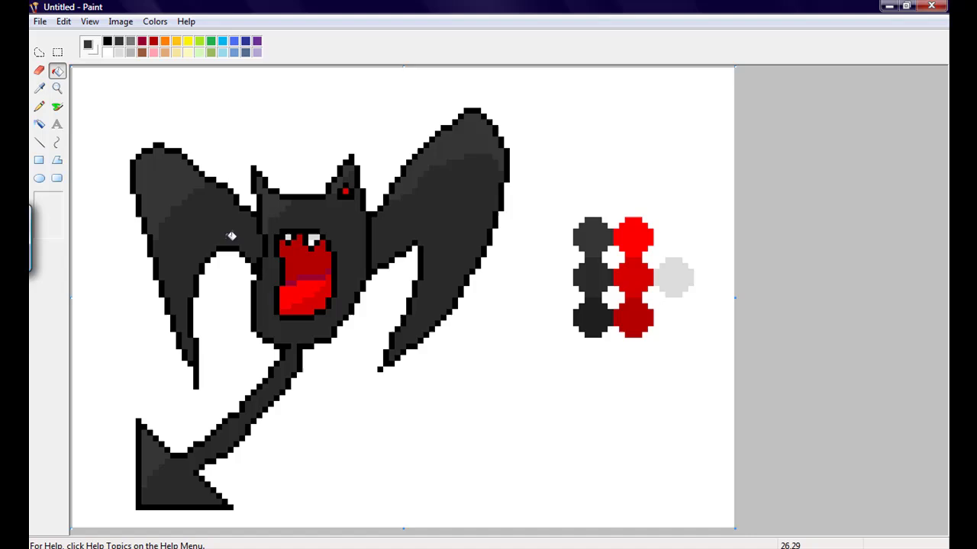
# Sample a deeper crimson from the mouth area to shade the upper mouth
pyautogui.click(40, 87)
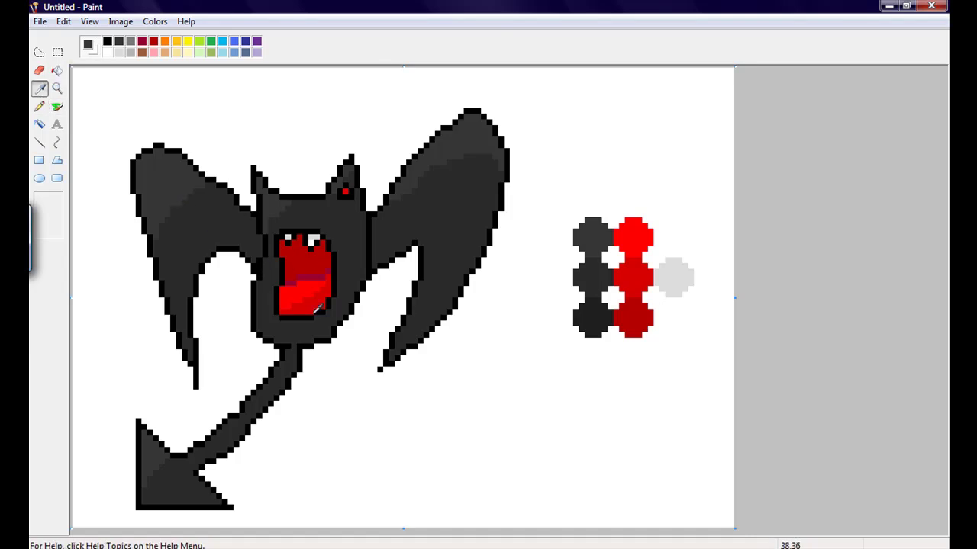
pyautogui.click(309, 276)
pyautogui.click(40, 107)
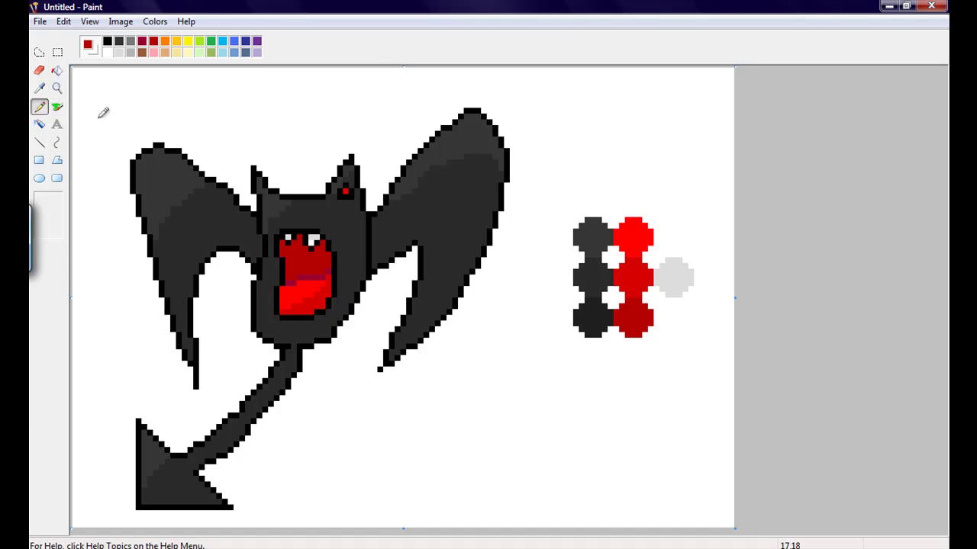
pyautogui.click(39, 88)
pyautogui.click(316, 275)
pyautogui.click(57, 71)
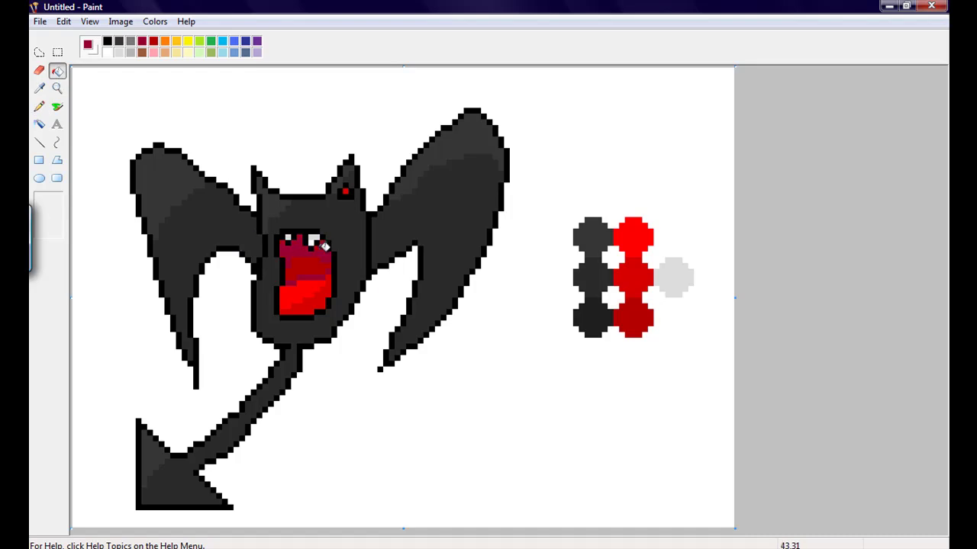
# Take the near-black swatch colour and shade beside the head where it meets each wing
pyautogui.click(40, 89)
pyautogui.click(589, 314)
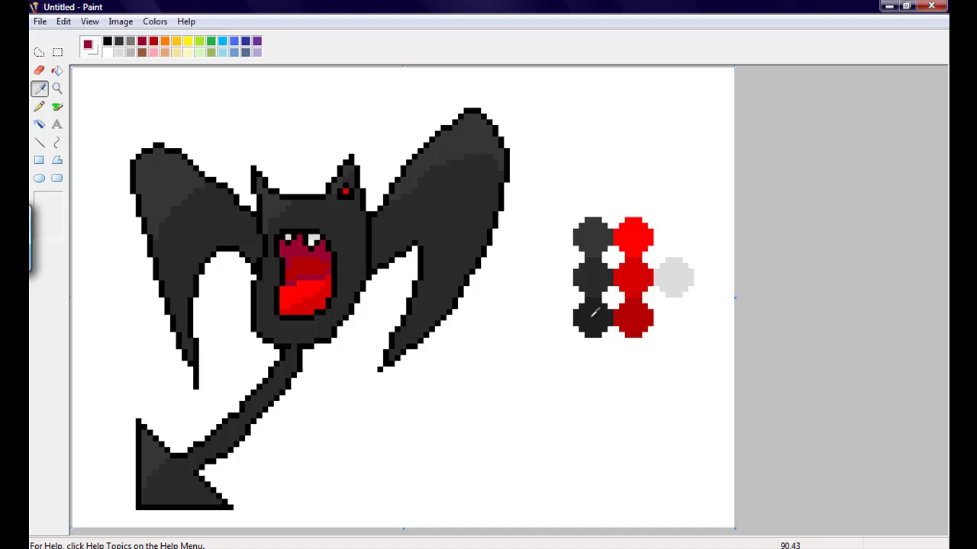
pyautogui.click(39, 106)
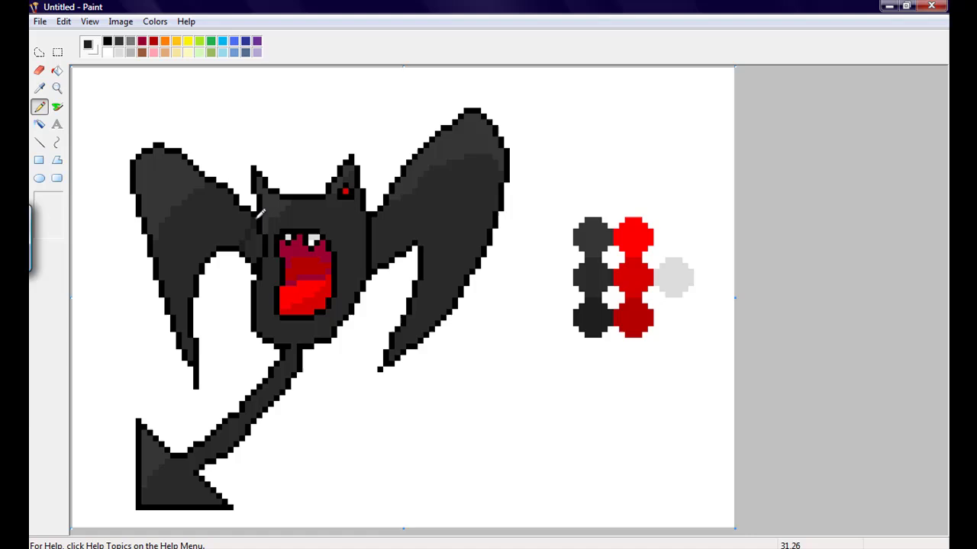
pyautogui.click(57, 70)
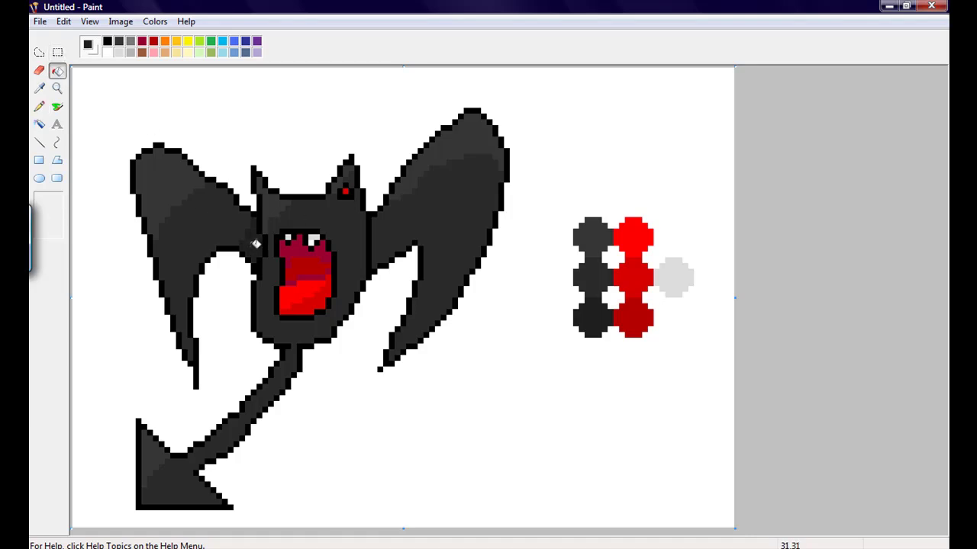
pyautogui.click(39, 88)
pyautogui.click(39, 107)
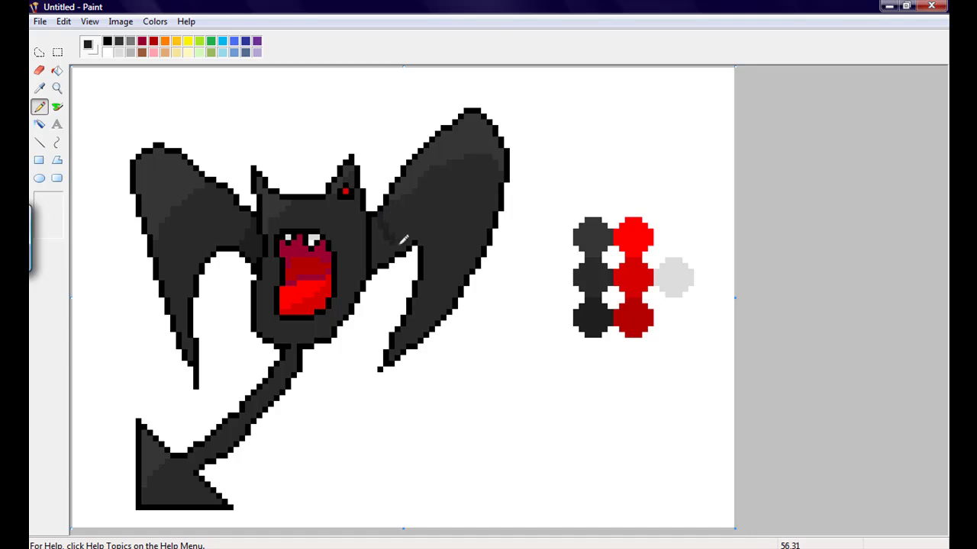
pyautogui.click(57, 70)
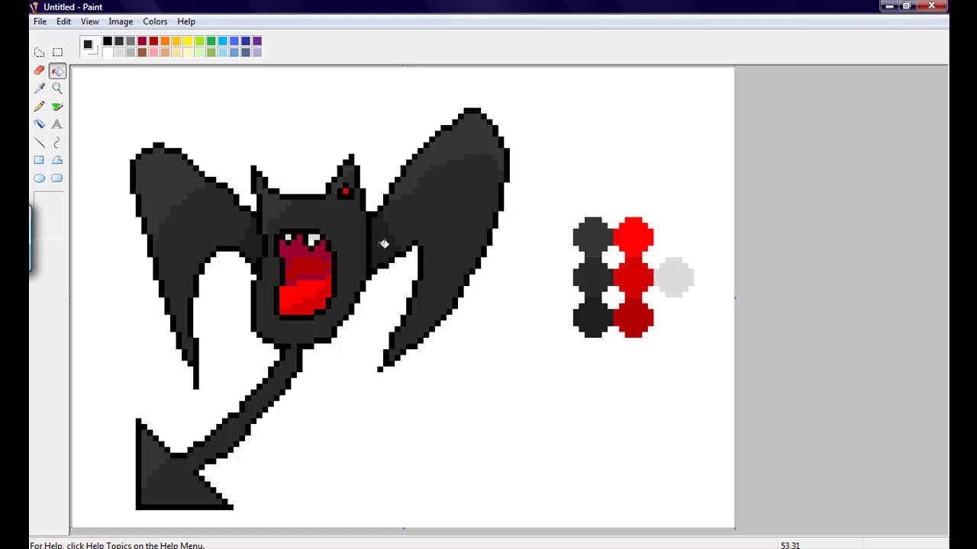
pyautogui.click(40, 107)
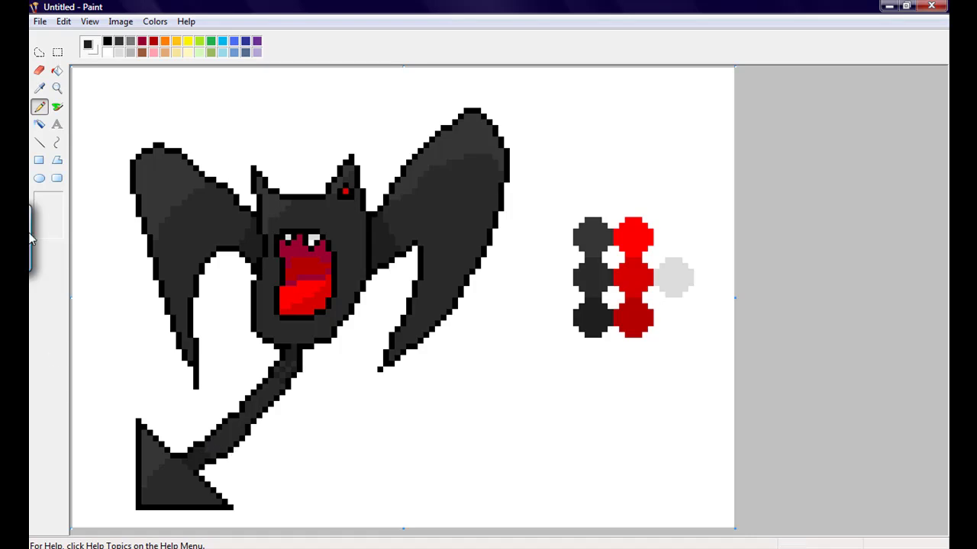
# Zoom out to 1x to view the finished bat sprite at its actual size
pyautogui.click(57, 89)
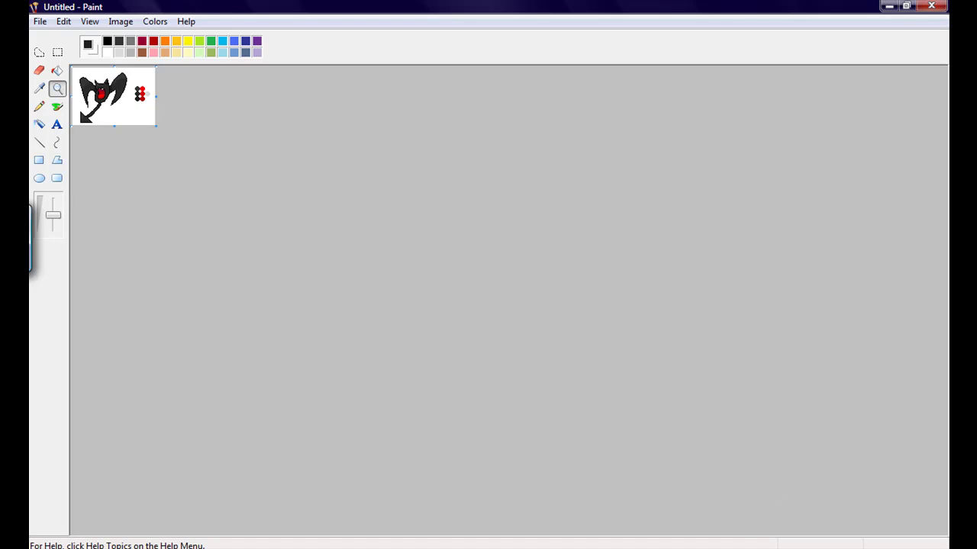
pyautogui.click(692, 544)
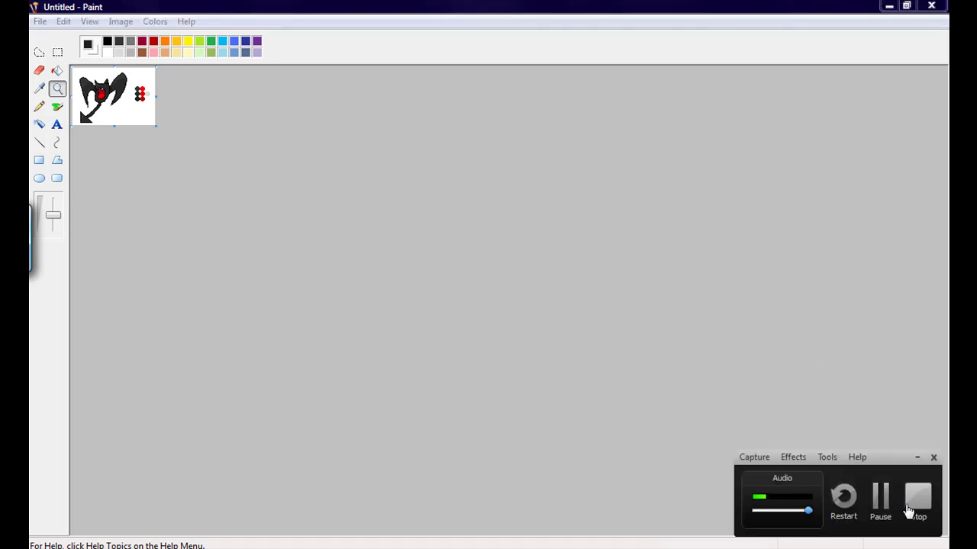